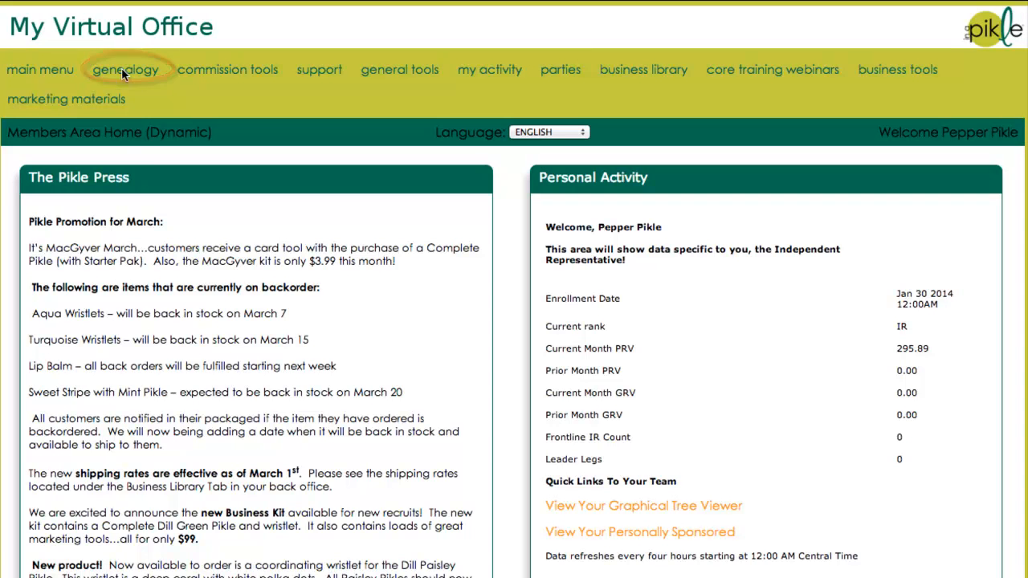
Build the Unilevel Tree View by Placement with position 1 and a limit of 100, and expand and collapse the level 2 member's branch.
{"action": "mouse_move", "coordinate": [125, 73]}
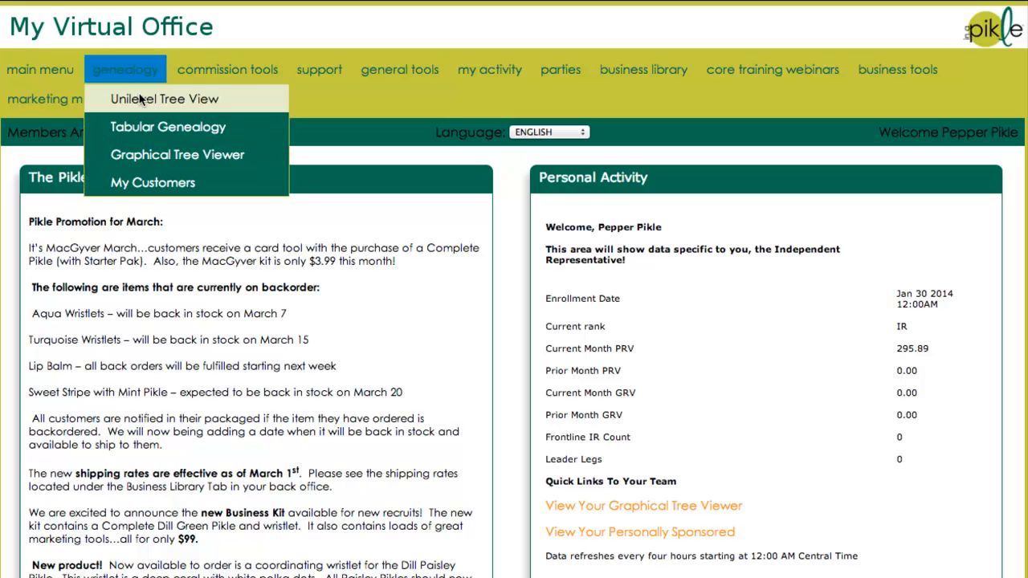
{"action": "left_click", "coordinate": [140, 98]}
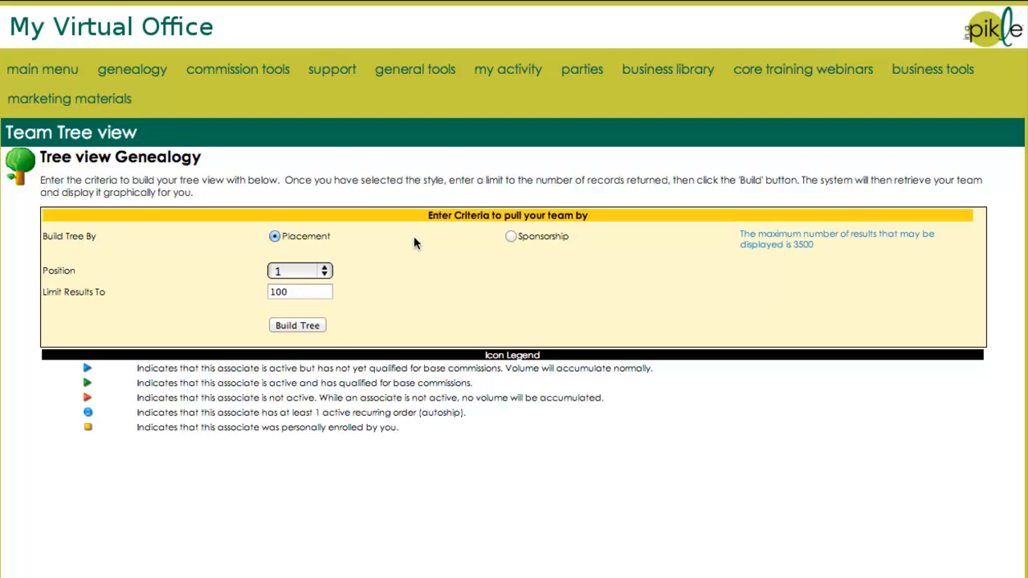
{"action": "left_click", "coordinate": [297, 324]}
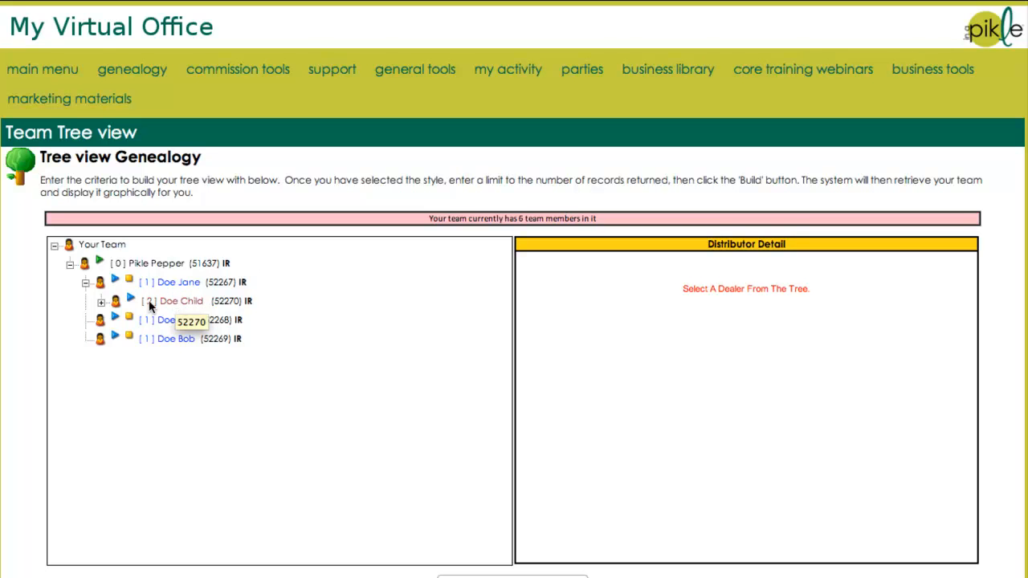
{"action": "left_click", "coordinate": [102, 304]}
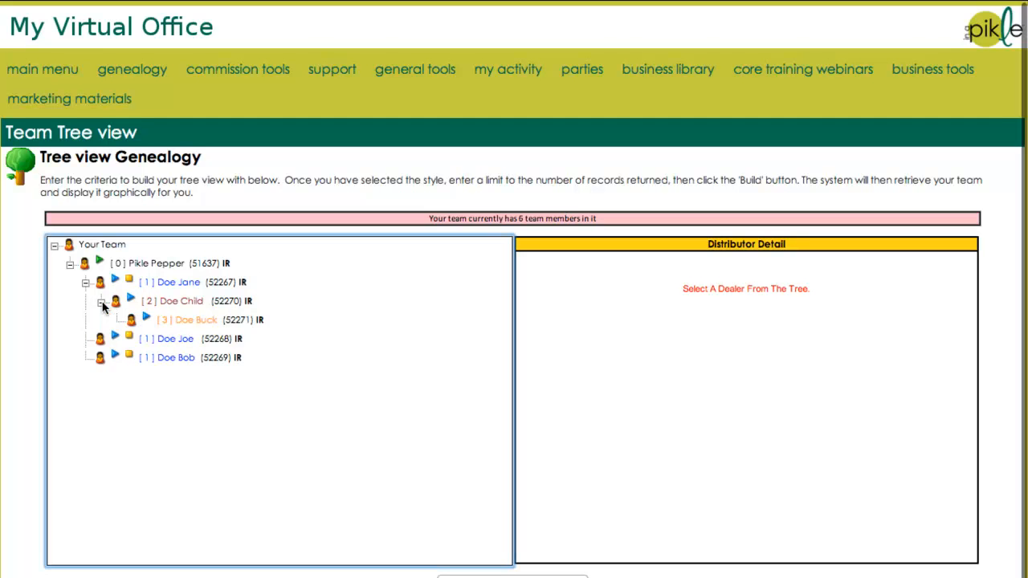
{"action": "left_click", "coordinate": [101, 304]}
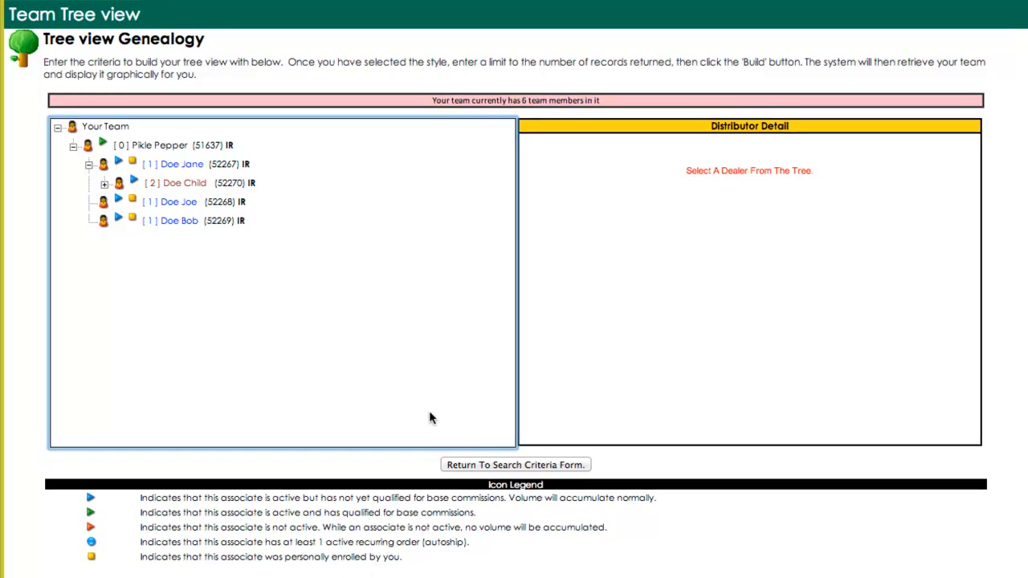
Rebuild the team tree by Sponsorship, and return to the search criteria form to select the result limit value.
{"action": "left_click", "coordinate": [538, 464]}
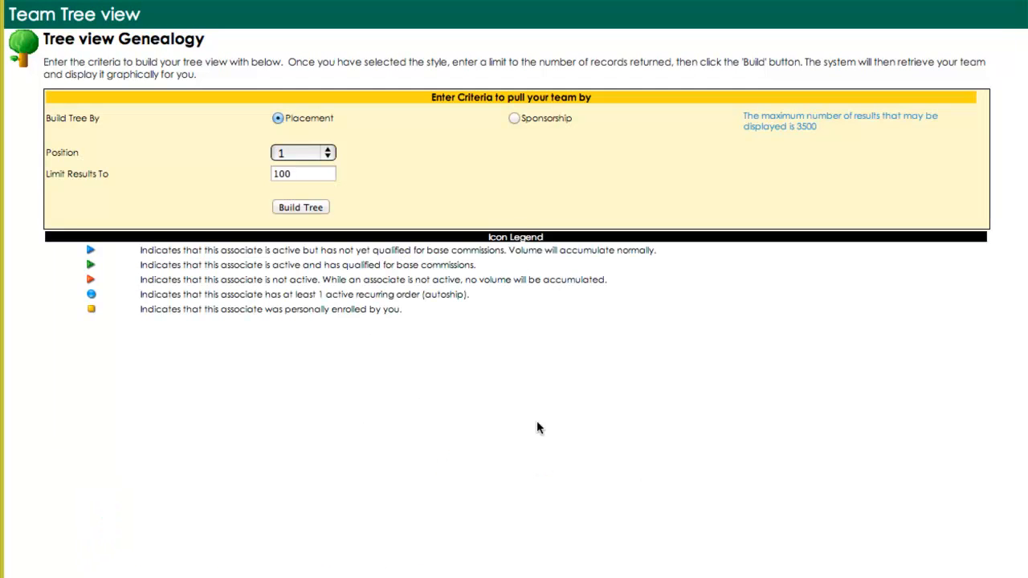
{"action": "left_click", "coordinate": [513, 119]}
{"action": "left_click", "coordinate": [289, 212]}
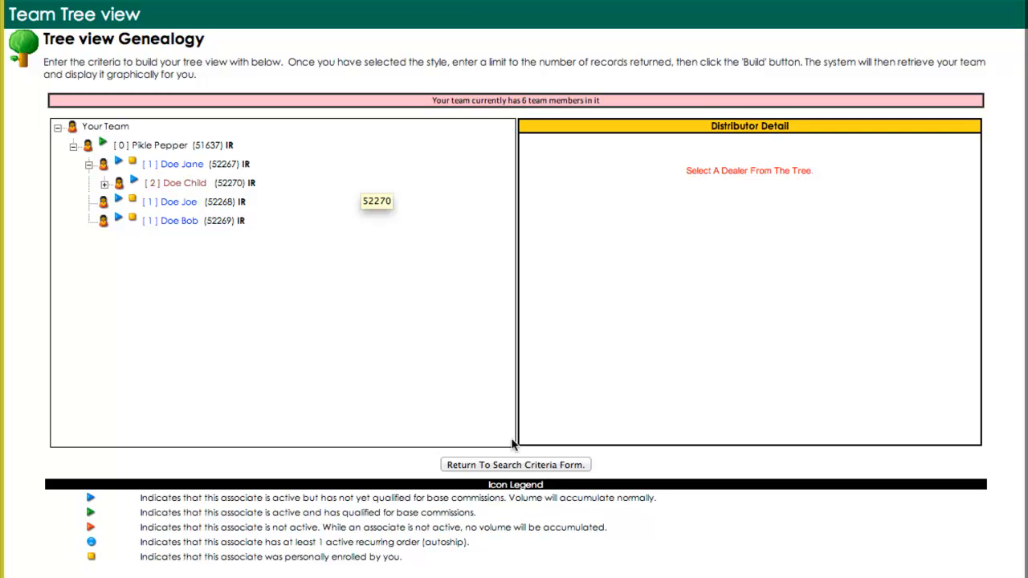
{"action": "left_click", "coordinate": [530, 465]}
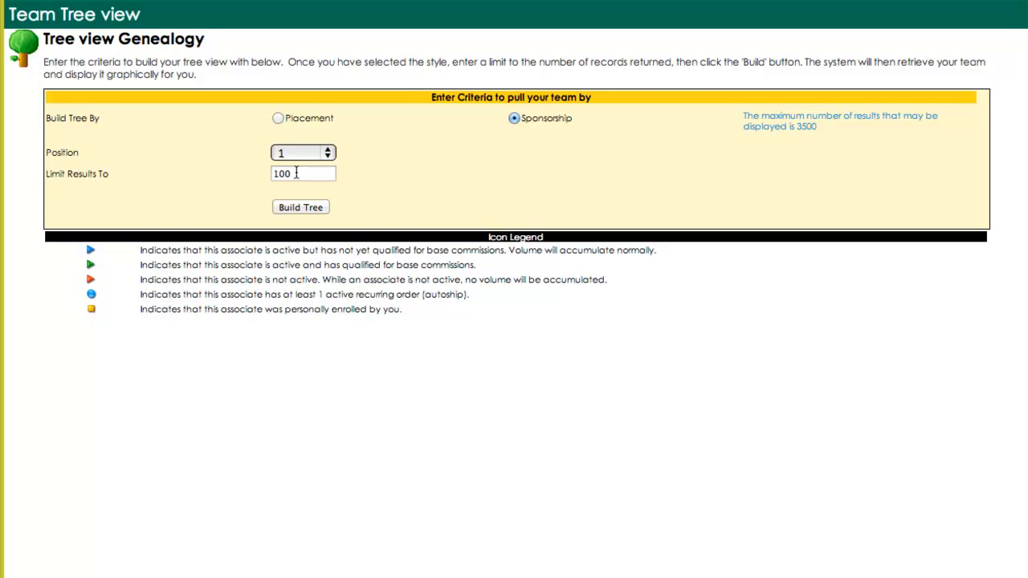
{"action": "left_click_drag", "start_coordinate": [296, 173], "coordinate": [230, 174]}
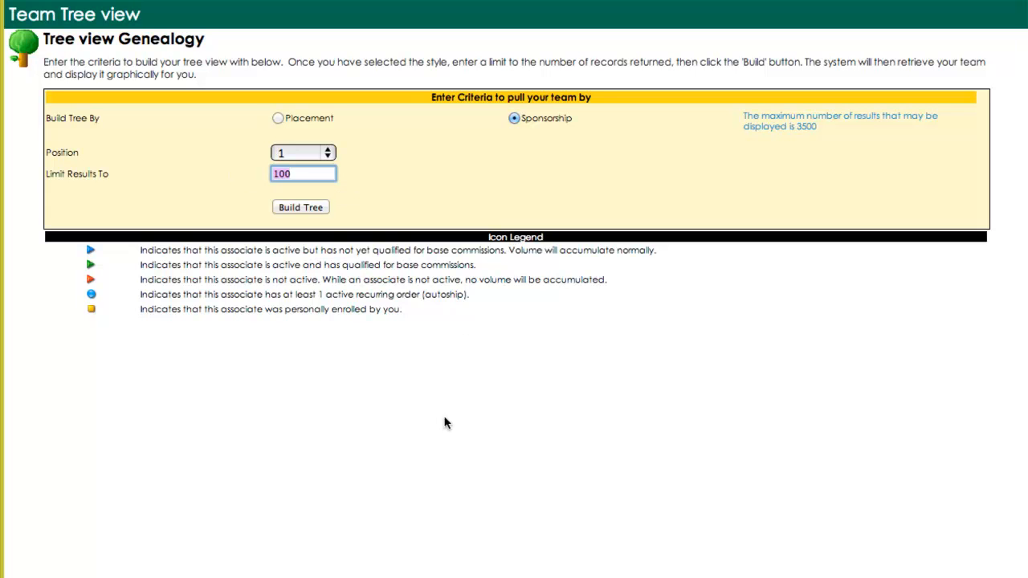
Open the Tabular Genealogy report and sort it in turn by Level, Name, Enrolled, Last Order and Level again.
{"action": "mouse_move", "coordinate": [137, 1]}
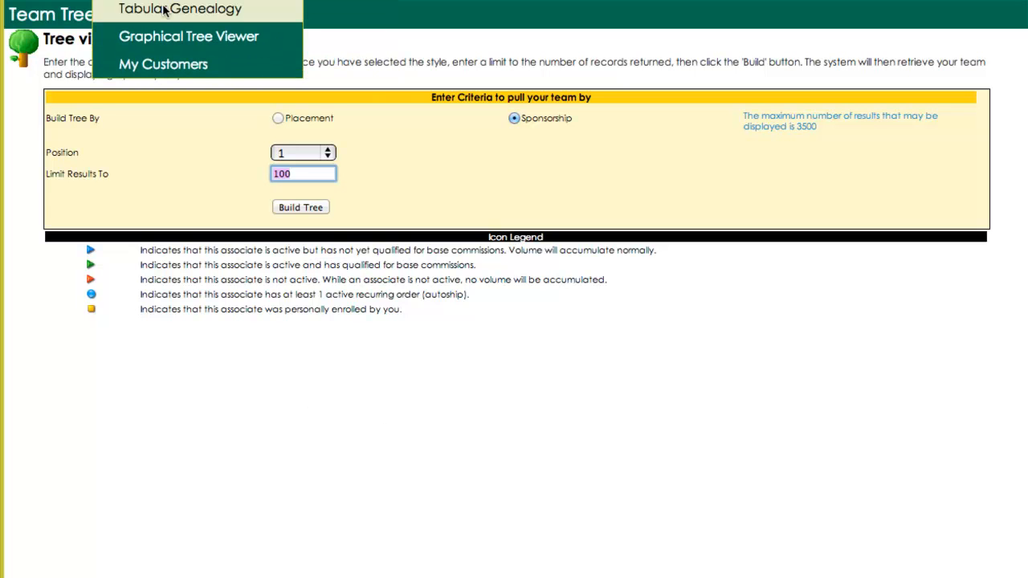
{"action": "left_click", "coordinate": [167, 9]}
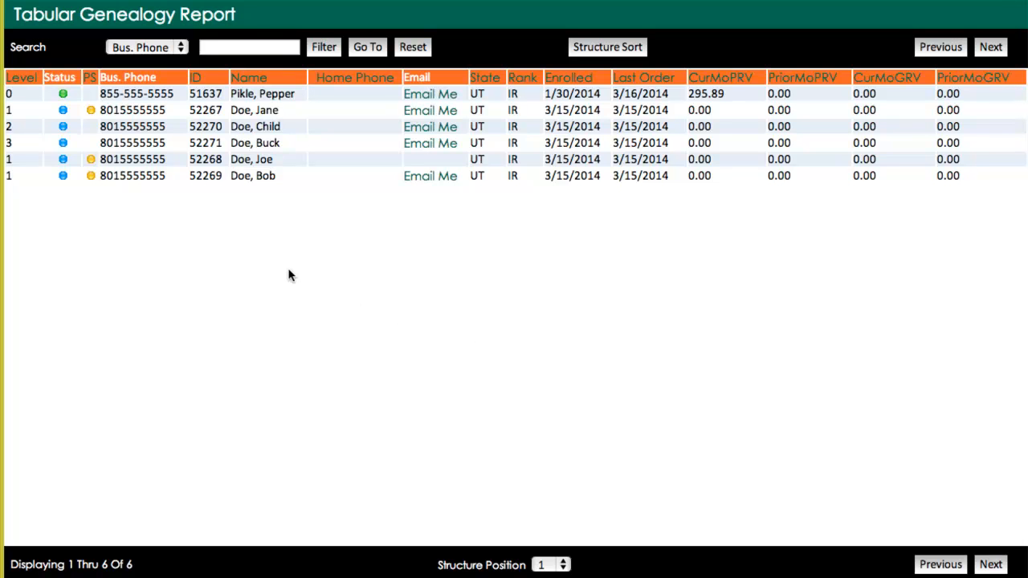
{"action": "left_click", "coordinate": [21, 80]}
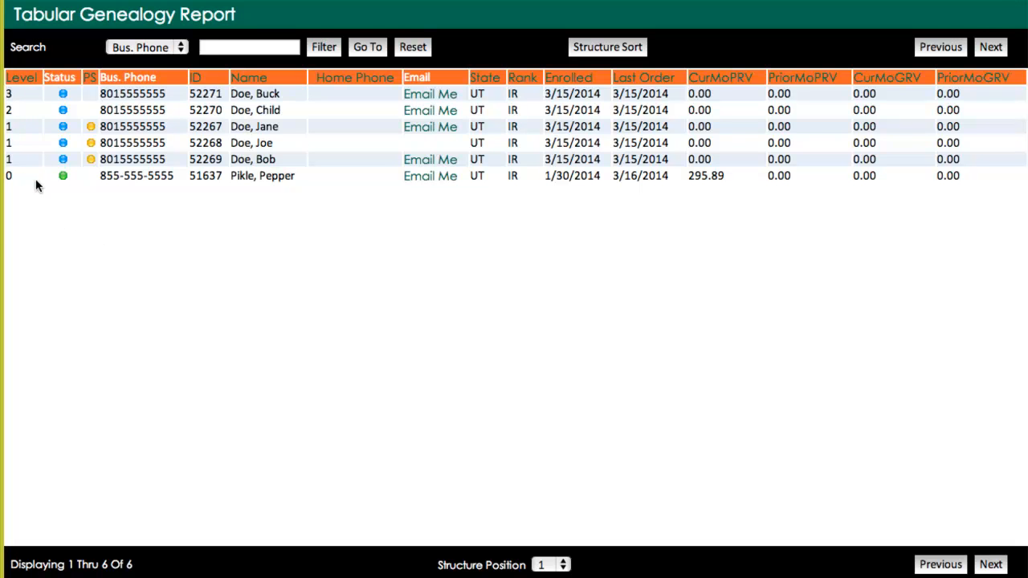
{"action": "left_click", "coordinate": [250, 80]}
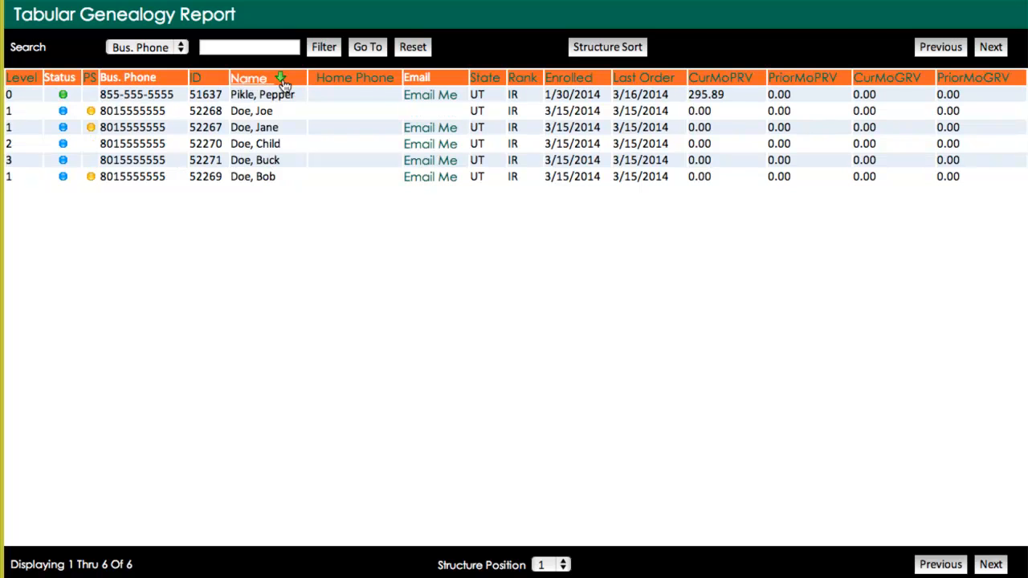
{"action": "left_click", "coordinate": [577, 79]}
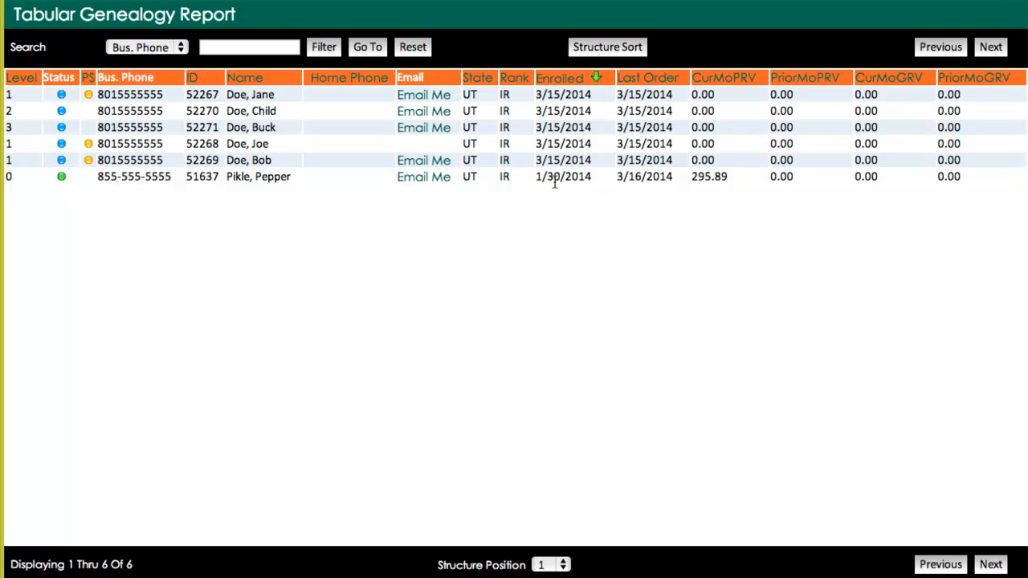
{"action": "left_click", "coordinate": [642, 80]}
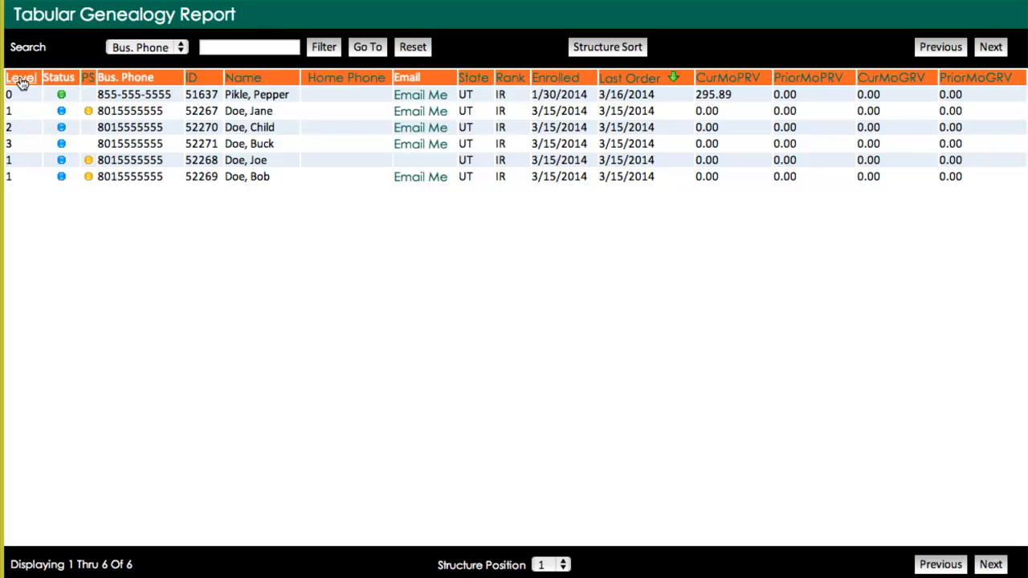
{"action": "left_click", "coordinate": [22, 78]}
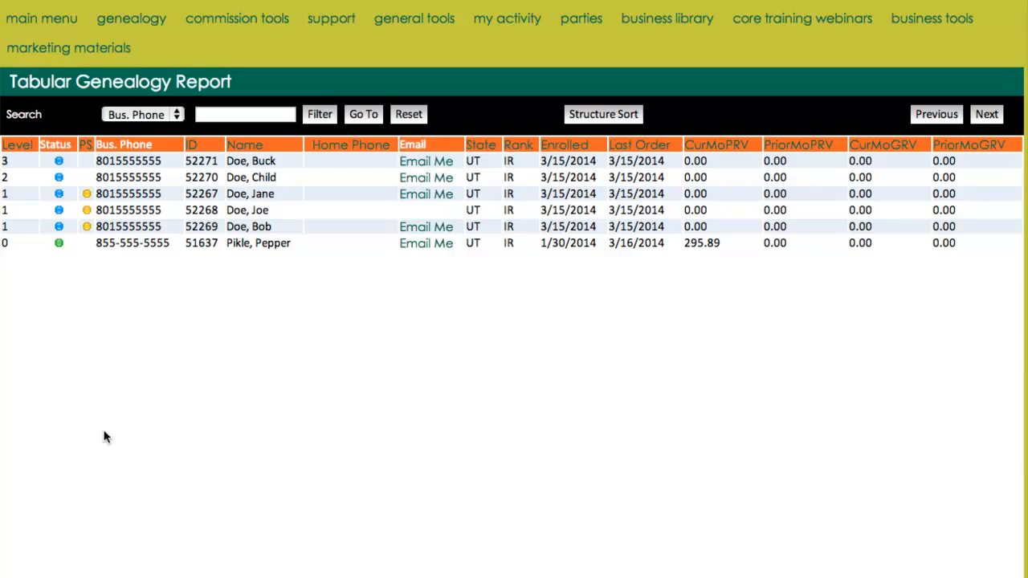
Set the report's search criterion to Name and make the search text field ready for entry.
{"action": "left_click", "coordinate": [176, 118]}
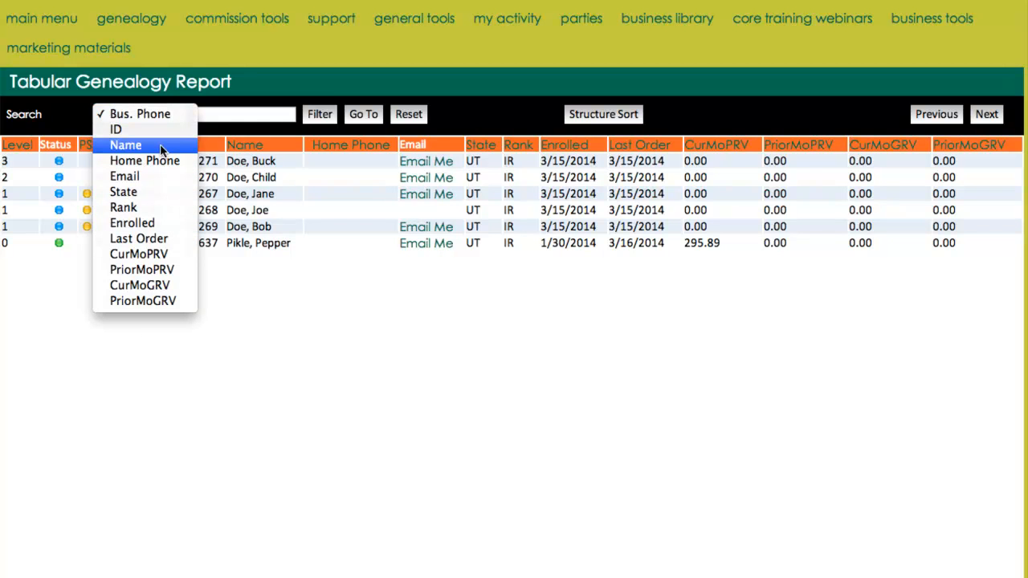
{"action": "left_click", "coordinate": [151, 146]}
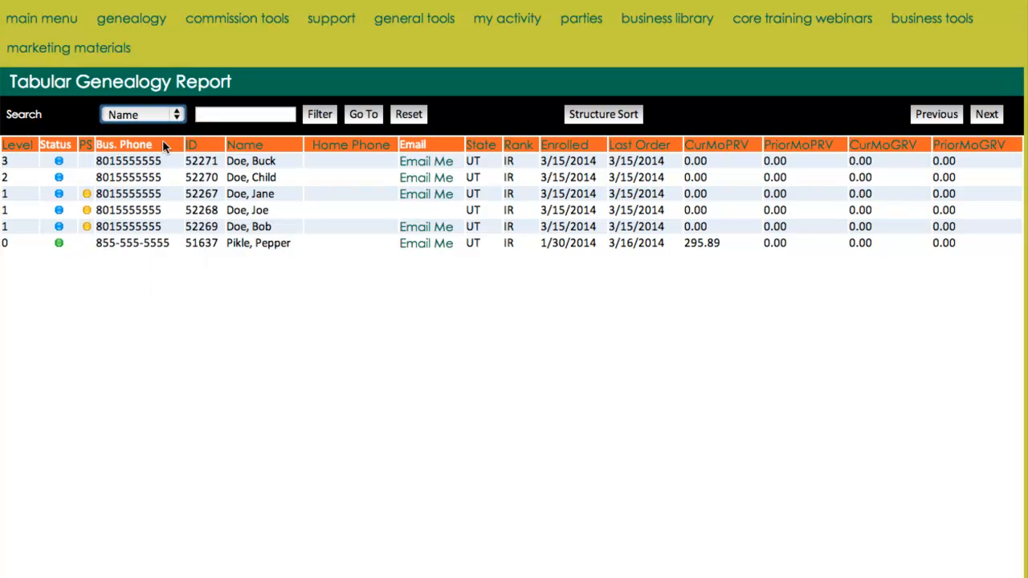
{"action": "left_click", "coordinate": [219, 114]}
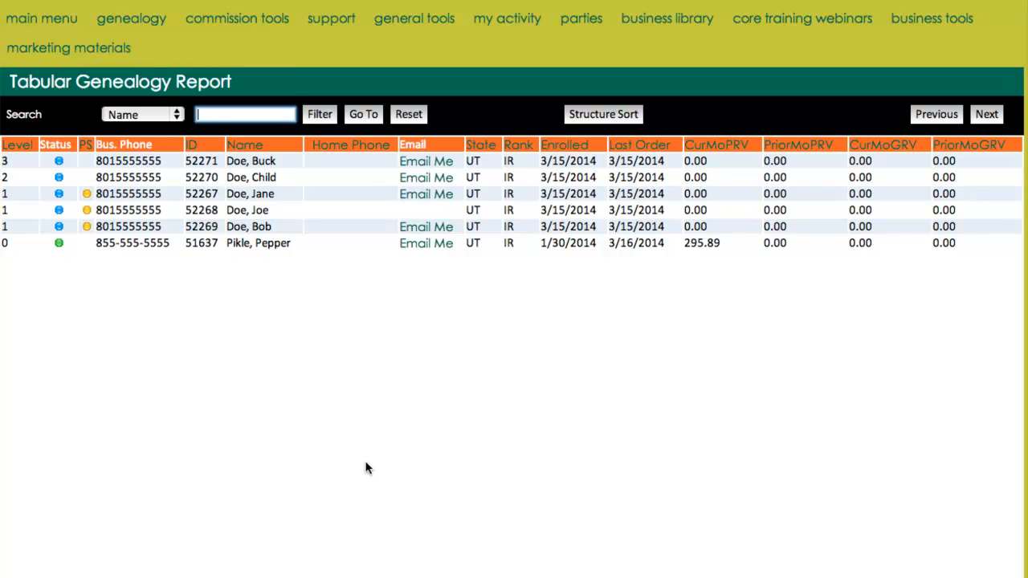
Open the Graphical Tree Viewer and inspect the pop-up details of the members at each level of the tree.
{"action": "mouse_move", "coordinate": [138, 23]}
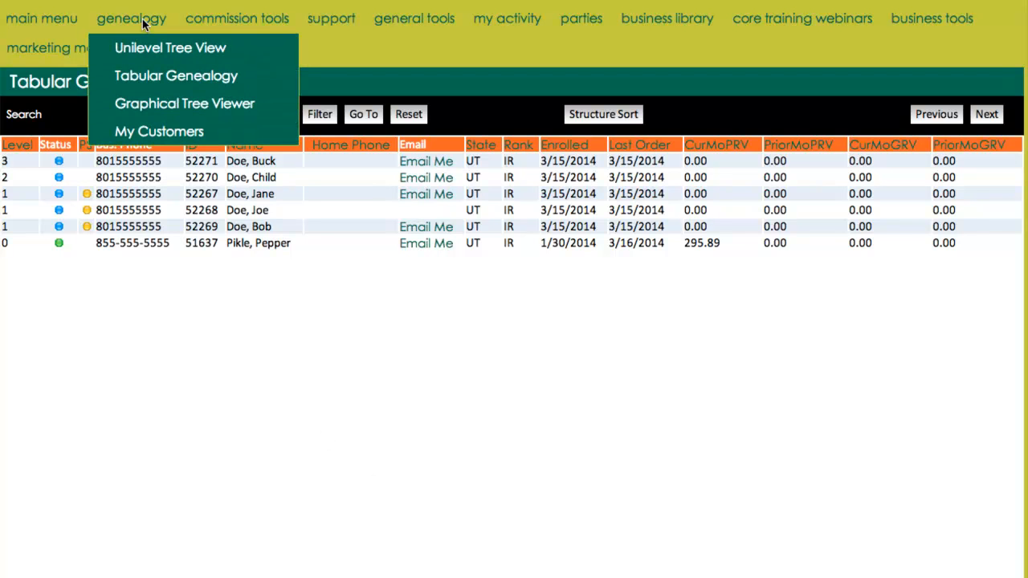
{"action": "left_click", "coordinate": [162, 109]}
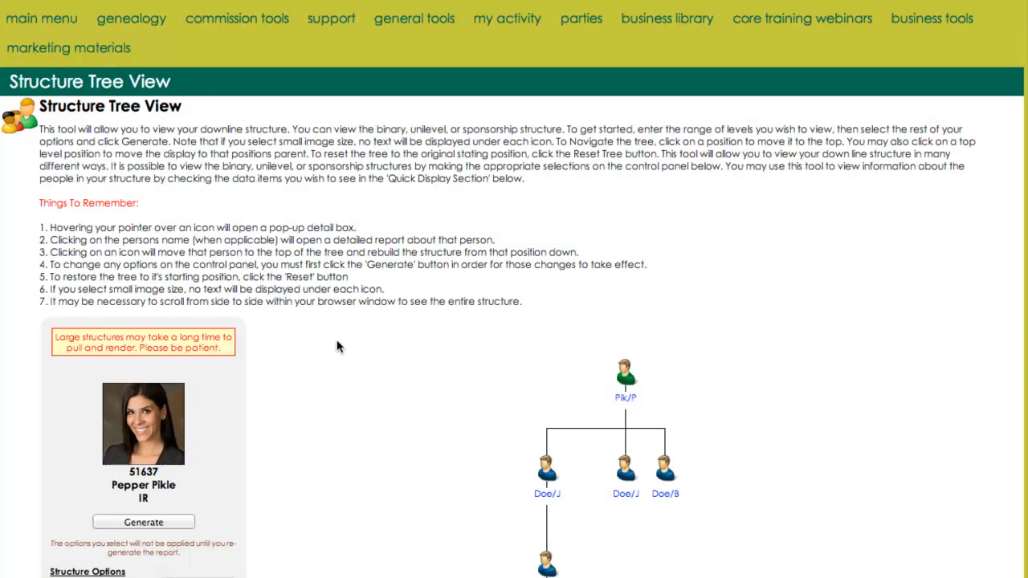
{"action": "scroll", "coordinate": [318, 364], "scroll_direction": "down", "scroll_amount": 4}
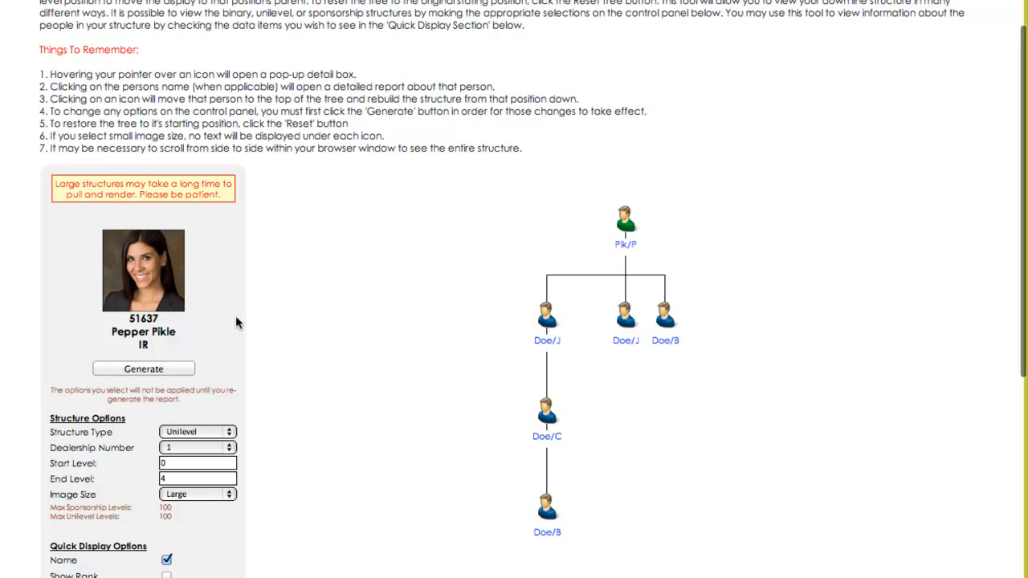
{"action": "mouse_move", "coordinate": [626, 224]}
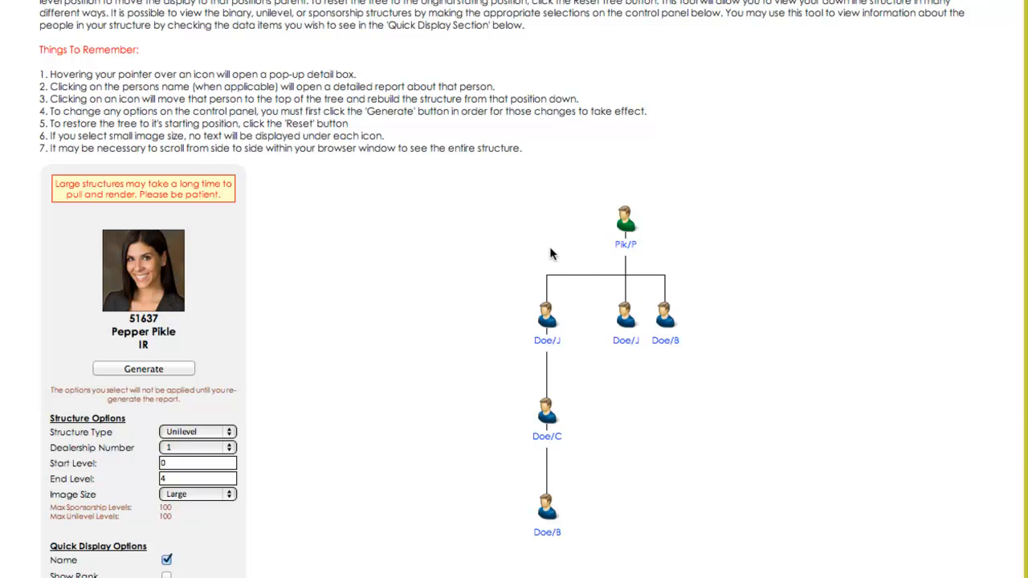
{"action": "mouse_move", "coordinate": [649, 319]}
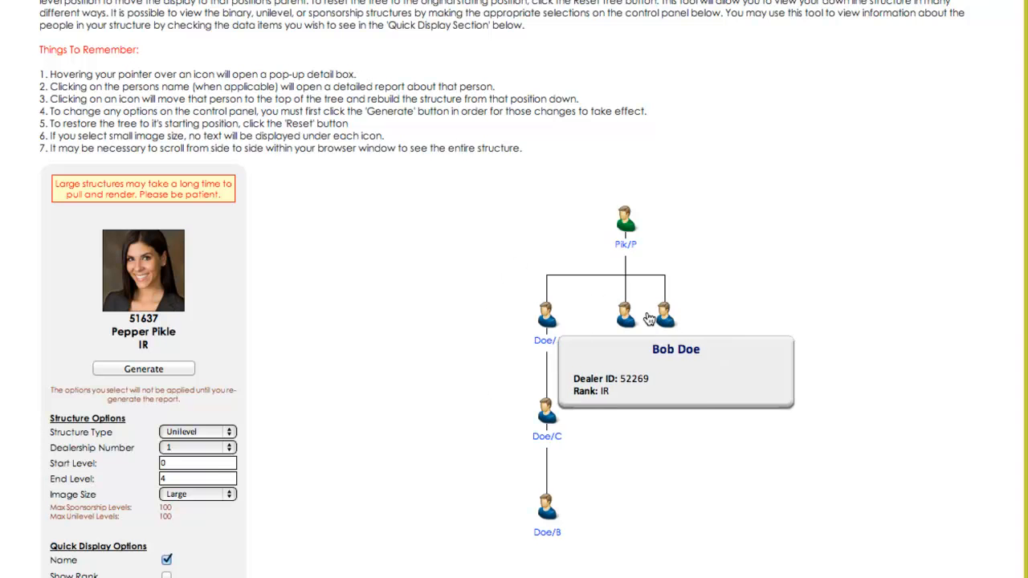
{"action": "mouse_move", "coordinate": [539, 319]}
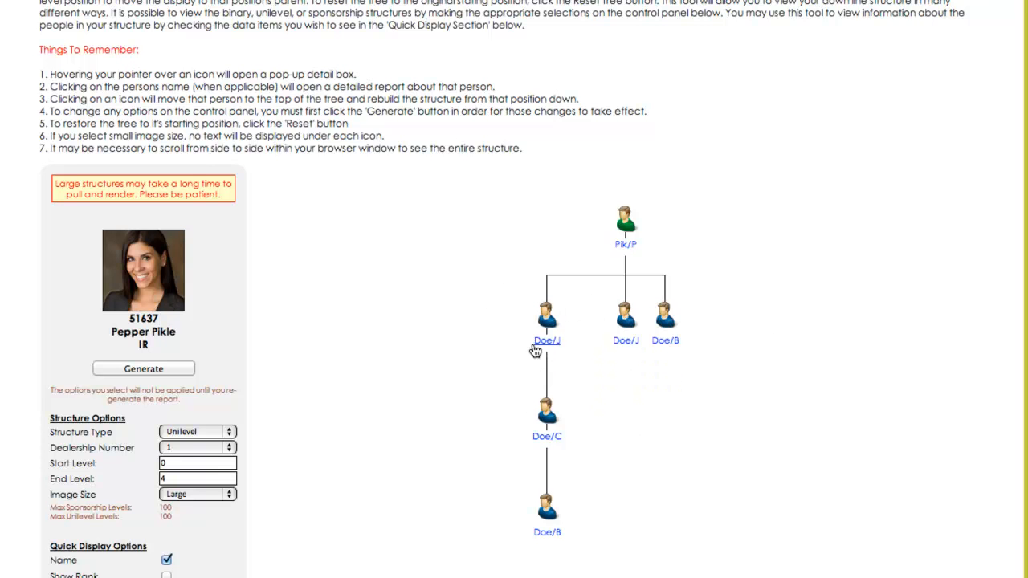
{"action": "mouse_move", "coordinate": [543, 415]}
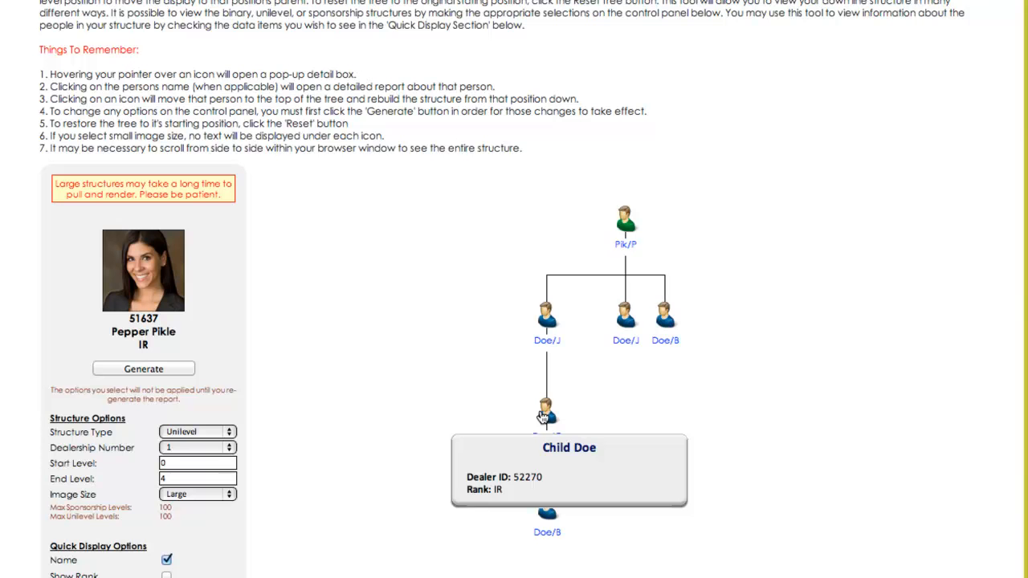
{"action": "mouse_move", "coordinate": [549, 519]}
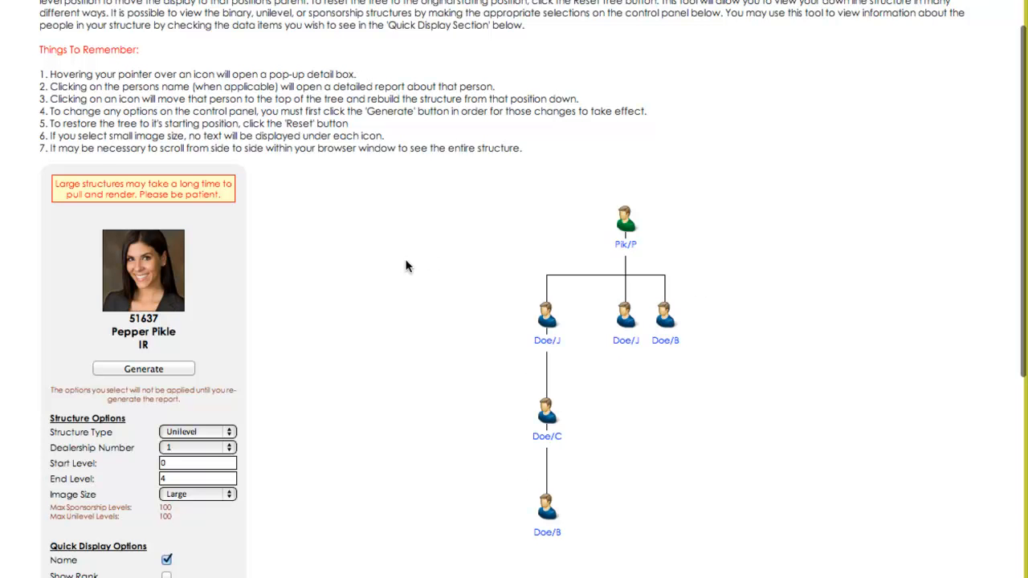
Set the image size to Medium in the tree's structure options.
{"action": "scroll", "coordinate": [349, 365], "scroll_direction": "down", "scroll_amount": 2}
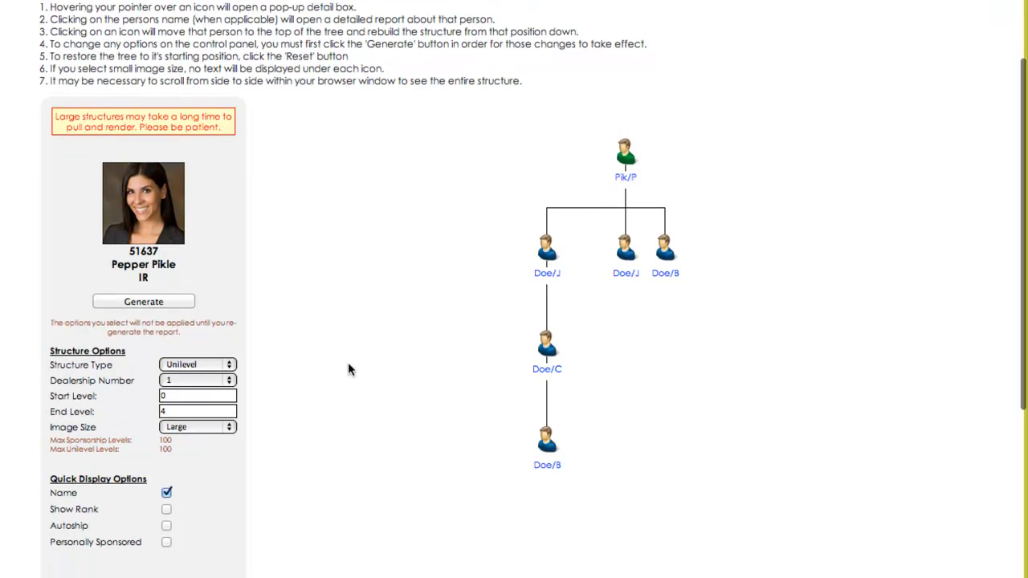
{"action": "scroll", "coordinate": [349, 367], "scroll_direction": "down", "scroll_amount": 1}
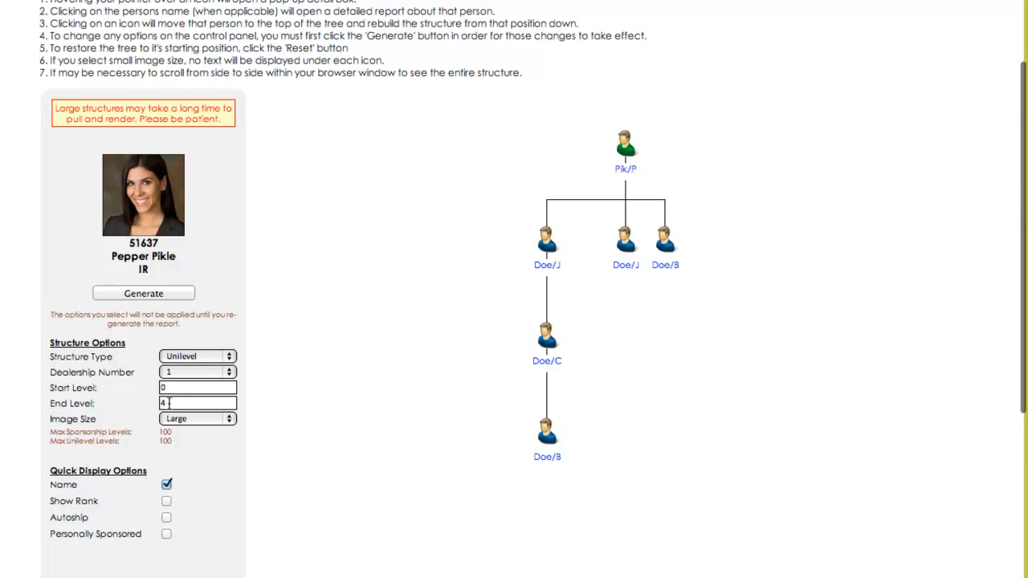
{"action": "left_click", "coordinate": [226, 423]}
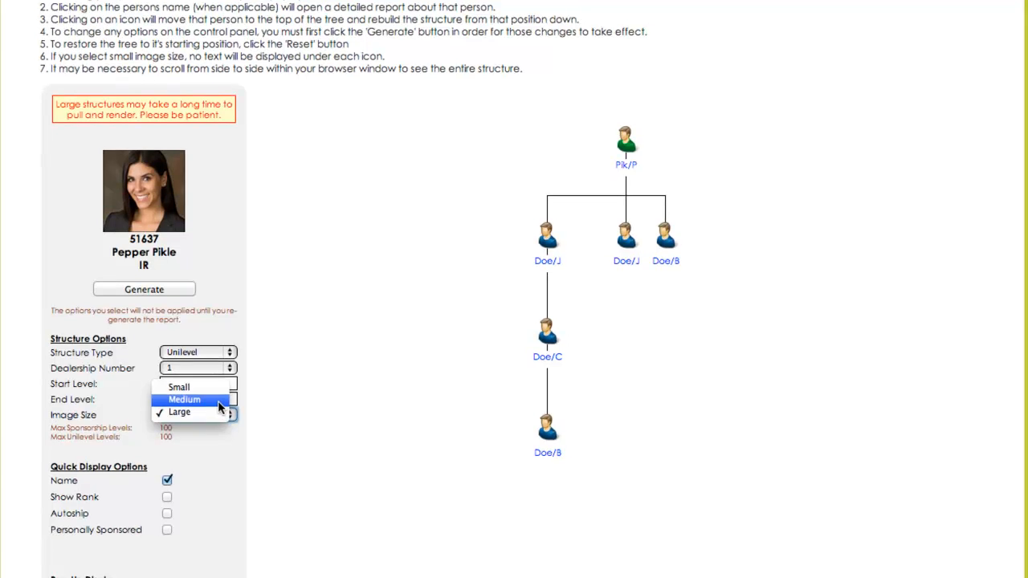
{"action": "left_click", "coordinate": [218, 407]}
Search the structure by the member's full name and display the tree starting from the matching dealer.
{"action": "scroll", "coordinate": [245, 446], "scroll_direction": "down", "scroll_amount": 5}
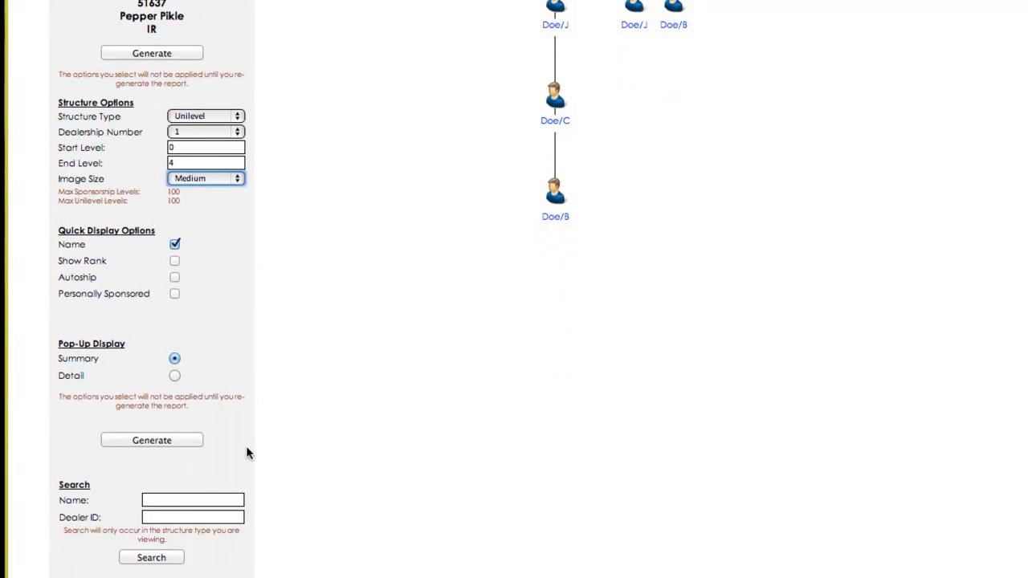
{"action": "left_click", "coordinate": [177, 499]}
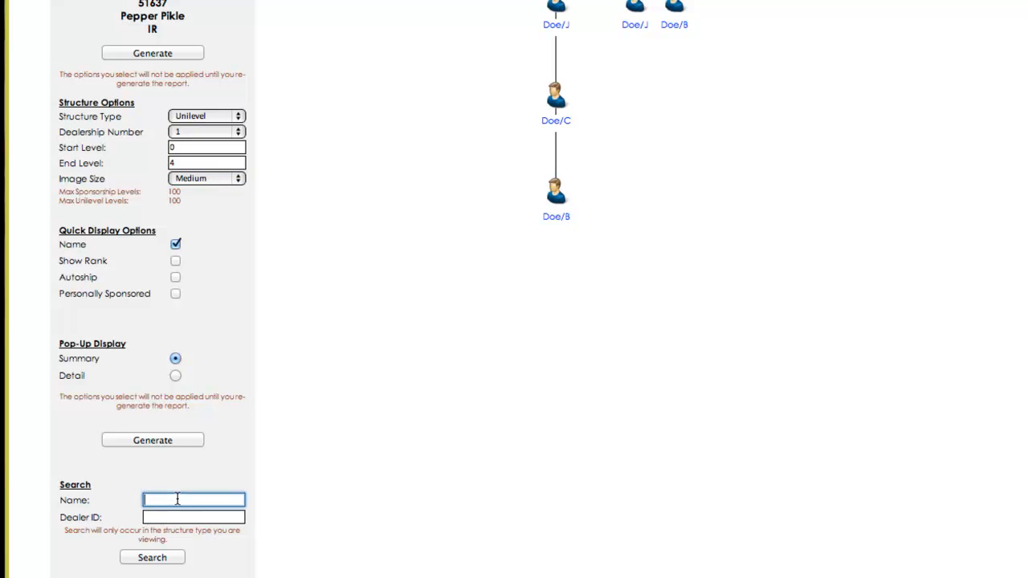
{"action": "type", "text": "Jane Doe"}
{"action": "left_click", "coordinate": [157, 560]}
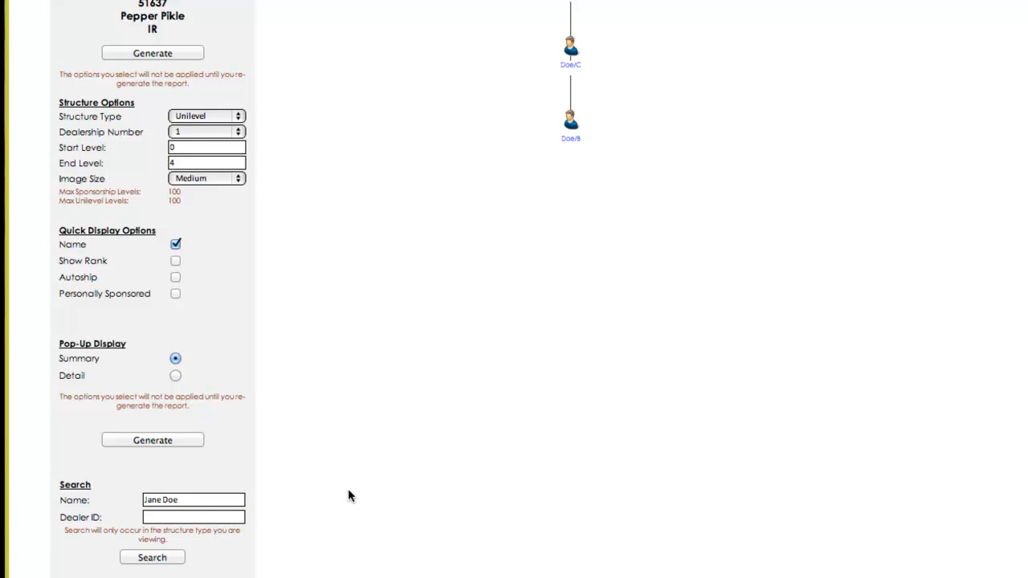
{"action": "scroll", "coordinate": [348, 488], "scroll_direction": "up", "scroll_amount": 2}
{"action": "scroll", "coordinate": [349, 492], "scroll_direction": "down", "scroll_amount": 10}
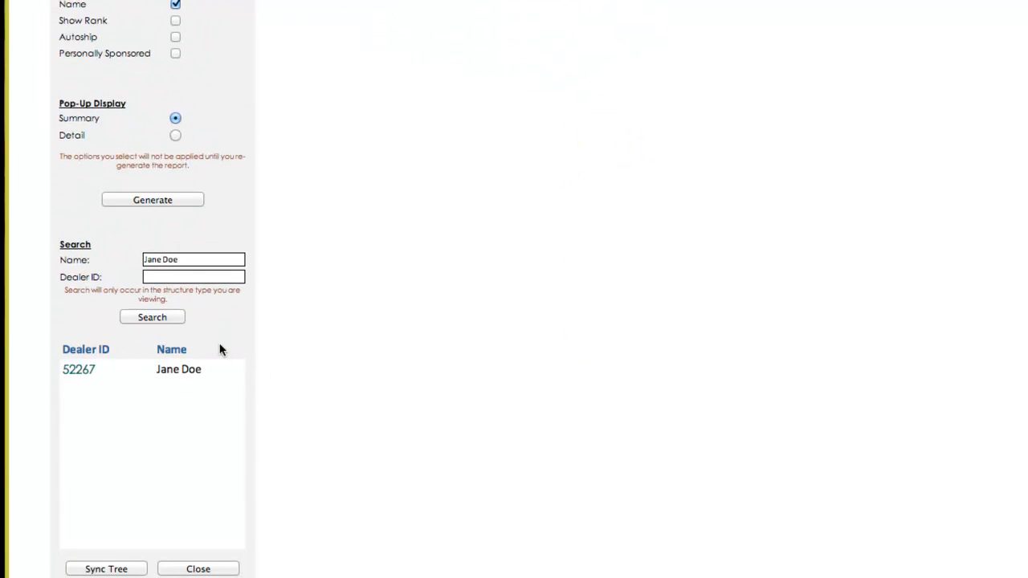
{"action": "left_click", "coordinate": [79, 370]}
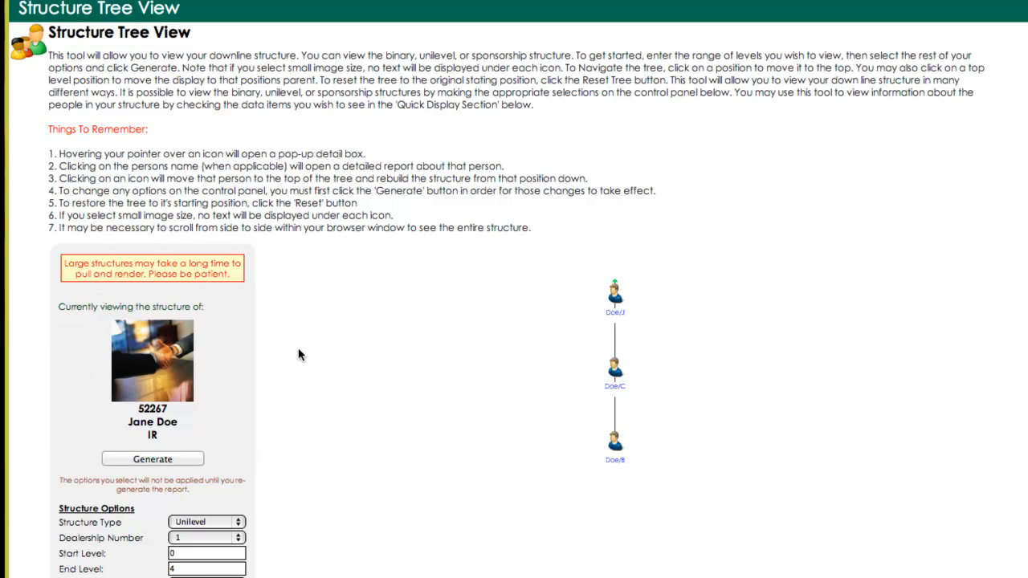
Review the tree's options and legend, and open the detailed report of the member at the top of the tree to examine its entries.
{"action": "scroll", "coordinate": [298, 347], "scroll_direction": "down", "scroll_amount": 5}
{"action": "scroll", "coordinate": [297, 355], "scroll_direction": "down", "scroll_amount": 3}
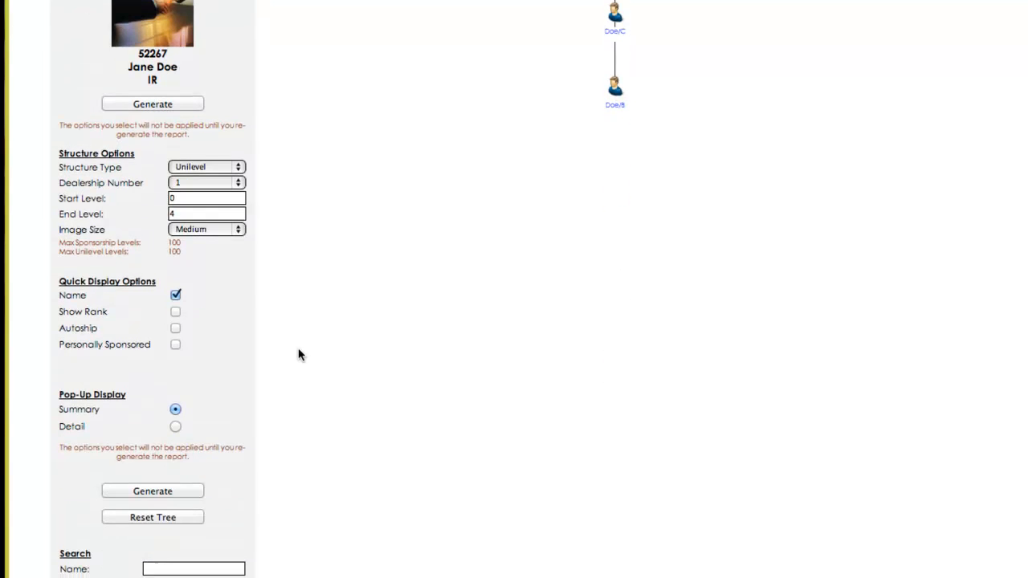
{"action": "scroll", "coordinate": [335, 40], "scroll_direction": "down", "scroll_amount": 10}
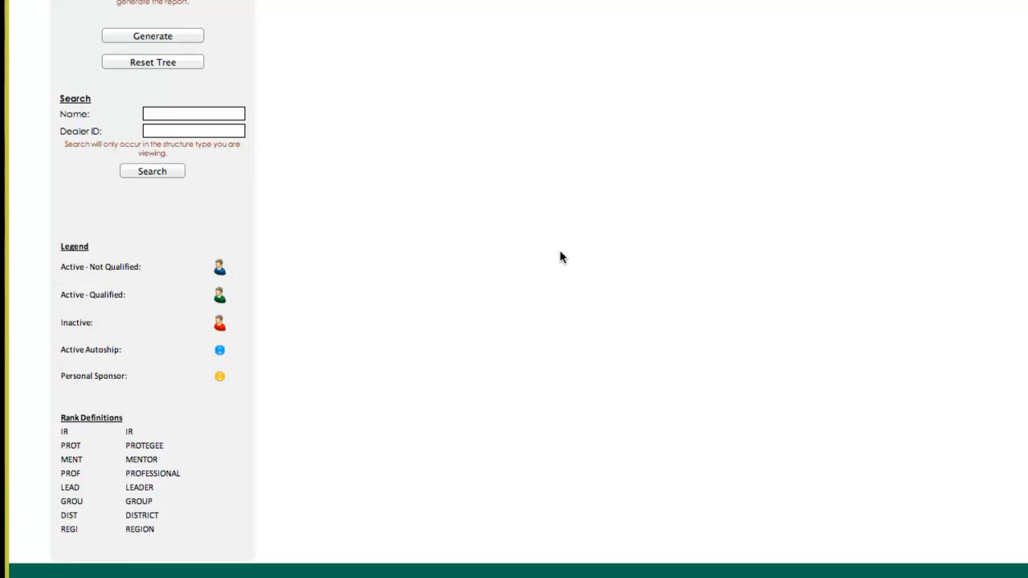
{"action": "scroll", "coordinate": [562, 257], "scroll_direction": "up", "scroll_amount": 10}
{"action": "scroll", "coordinate": [562, 257], "scroll_direction": "up", "scroll_amount": 3}
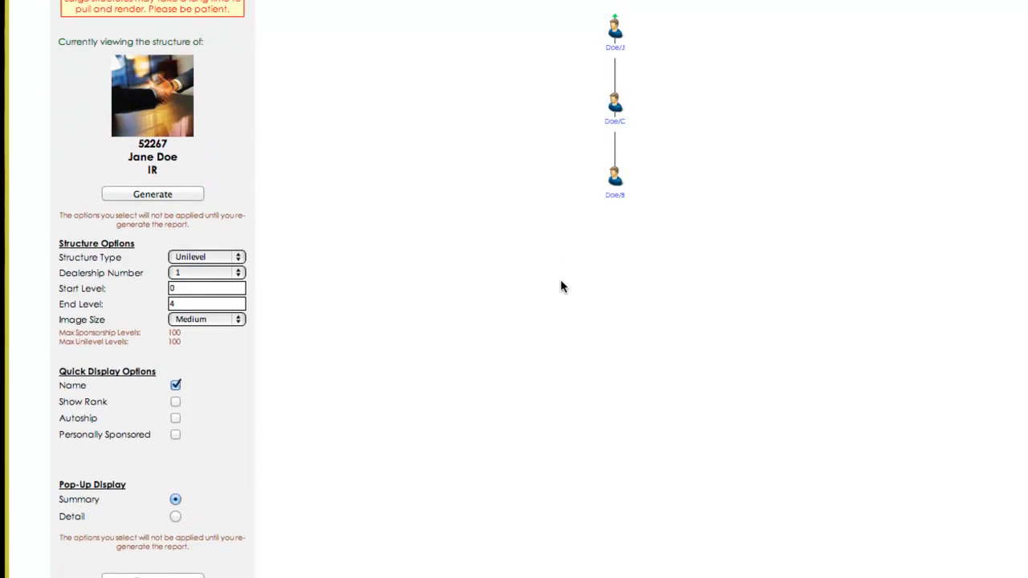
{"action": "left_click", "coordinate": [614, 72]}
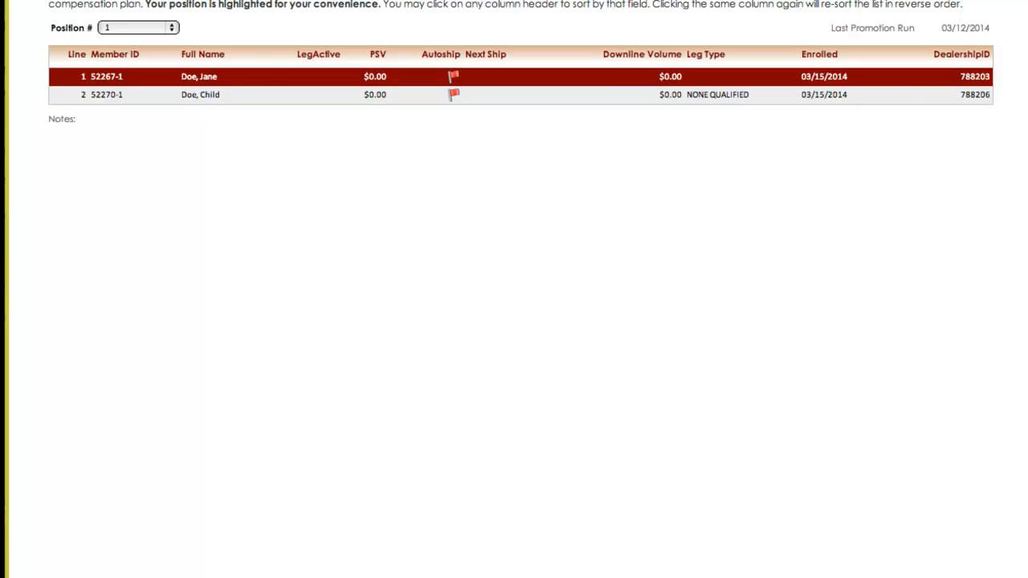
{"action": "scroll", "coordinate": [228, 165], "scroll_direction": "down", "scroll_amount": 2}
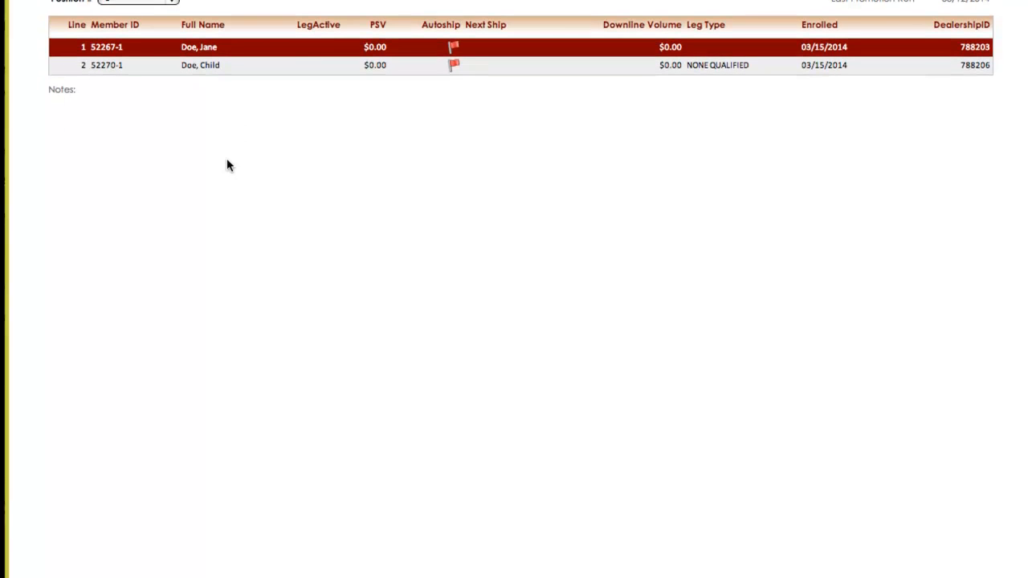
{"action": "scroll", "coordinate": [227, 165], "scroll_direction": "up", "scroll_amount": 1}
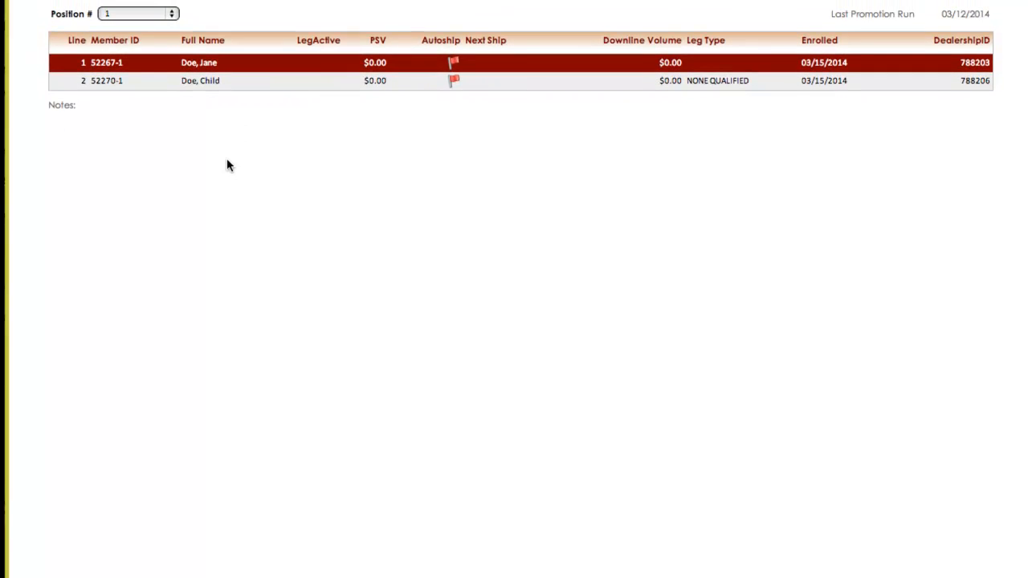
{"action": "scroll", "coordinate": [203, 134], "scroll_direction": "up", "scroll_amount": 1}
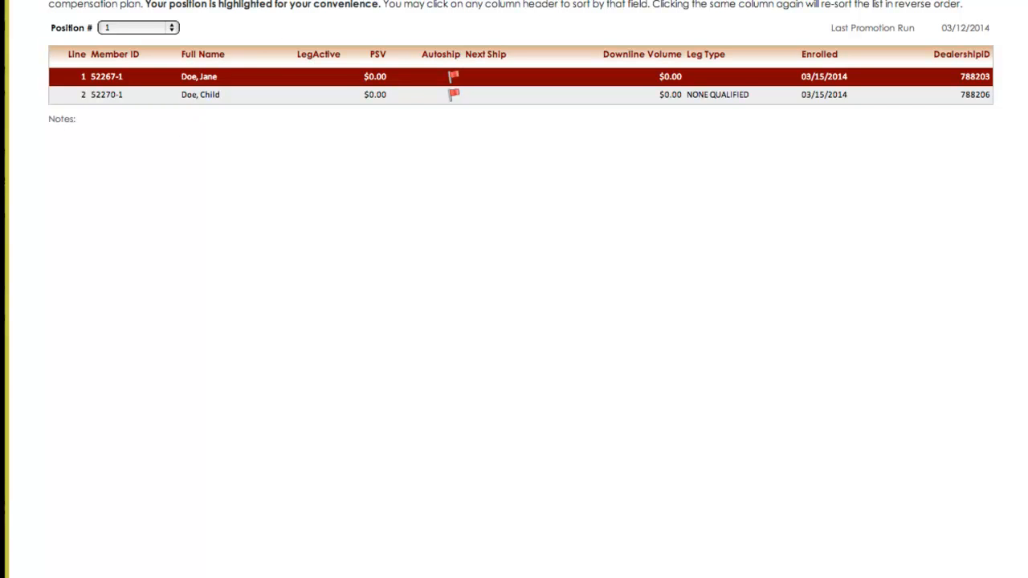
{"action": "scroll", "coordinate": [761, 11], "scroll_direction": "up", "scroll_amount": 5}
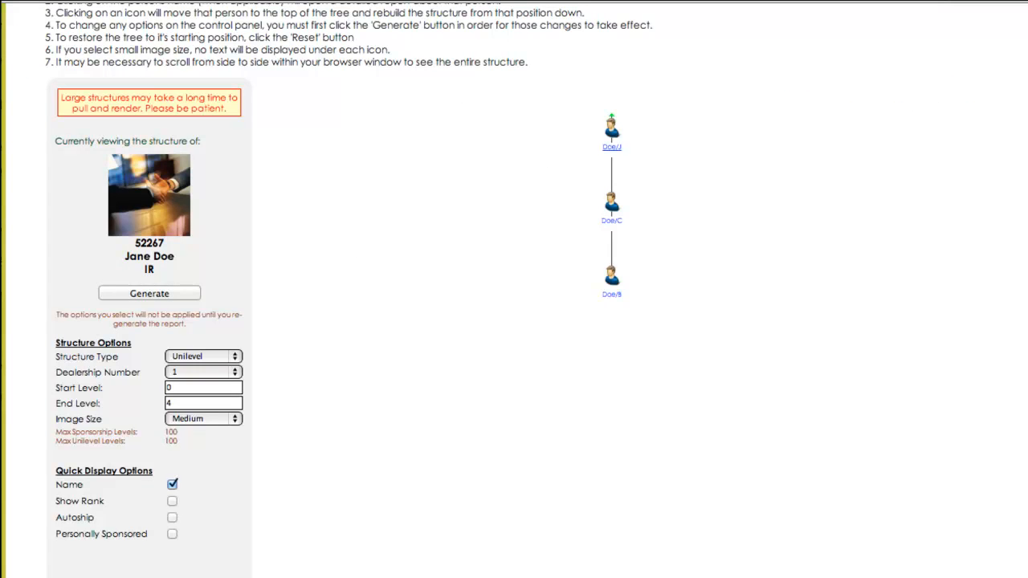
Set the tree's pop-up display to Detail, regenerate the tree and inspect the top member's pop-up.
{"action": "scroll", "coordinate": [357, 257], "scroll_direction": "down", "scroll_amount": 5}
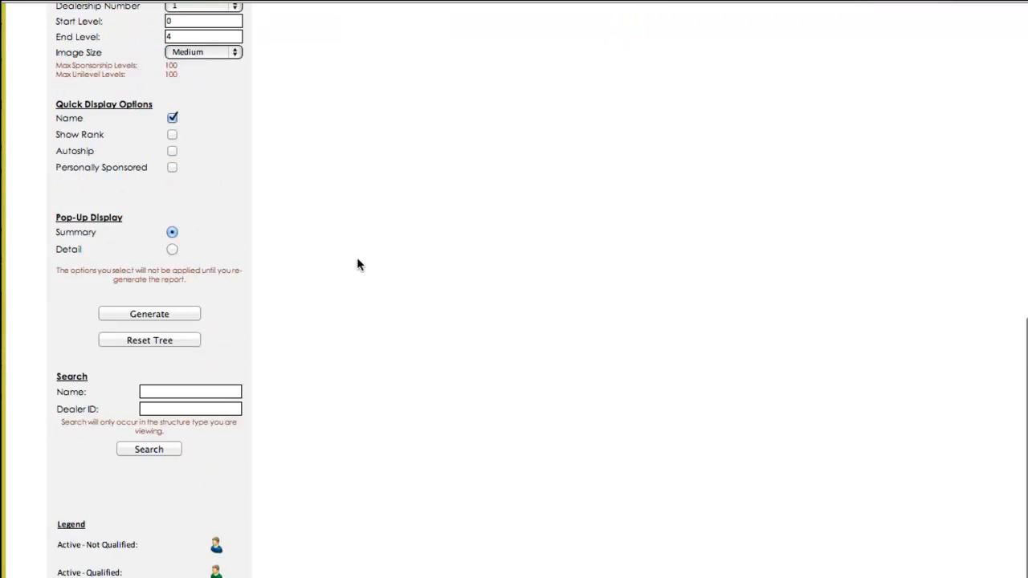
{"action": "scroll", "coordinate": [357, 257], "scroll_direction": "up", "scroll_amount": 1}
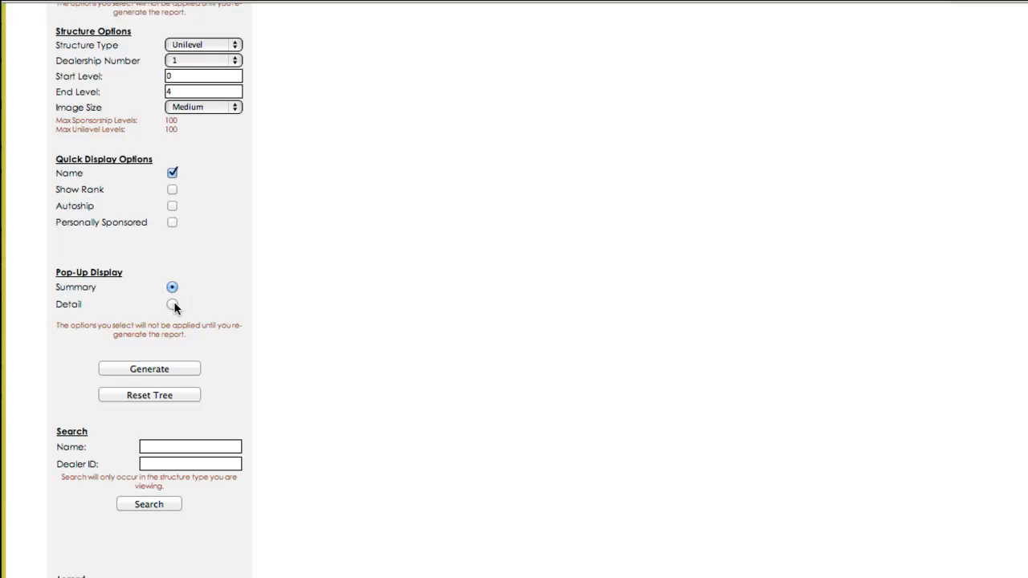
{"action": "left_click", "coordinate": [162, 368]}
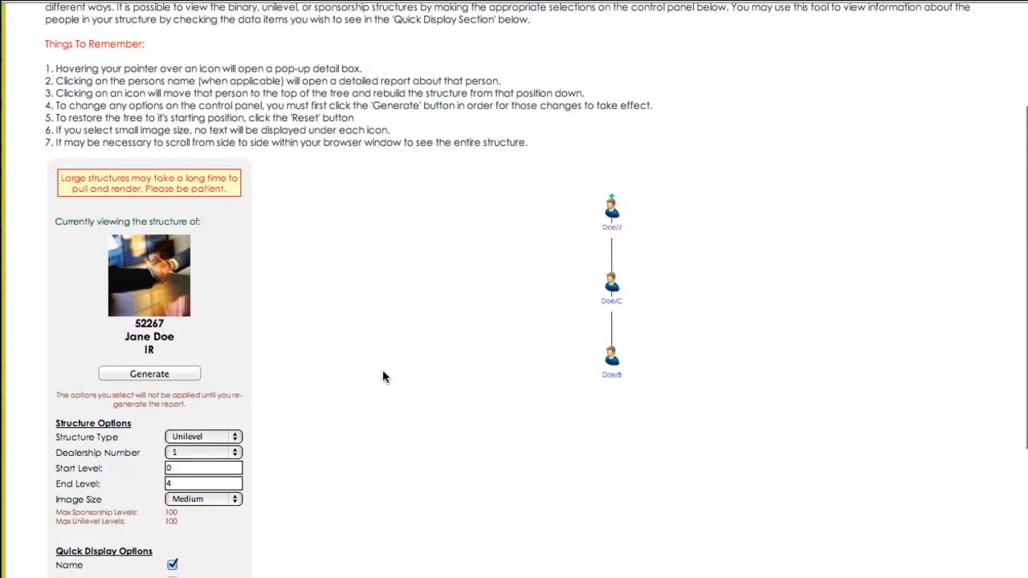
{"action": "scroll", "coordinate": [382, 370], "scroll_direction": "down", "scroll_amount": 5}
{"action": "scroll", "coordinate": [382, 373], "scroll_direction": "up", "scroll_amount": 4}
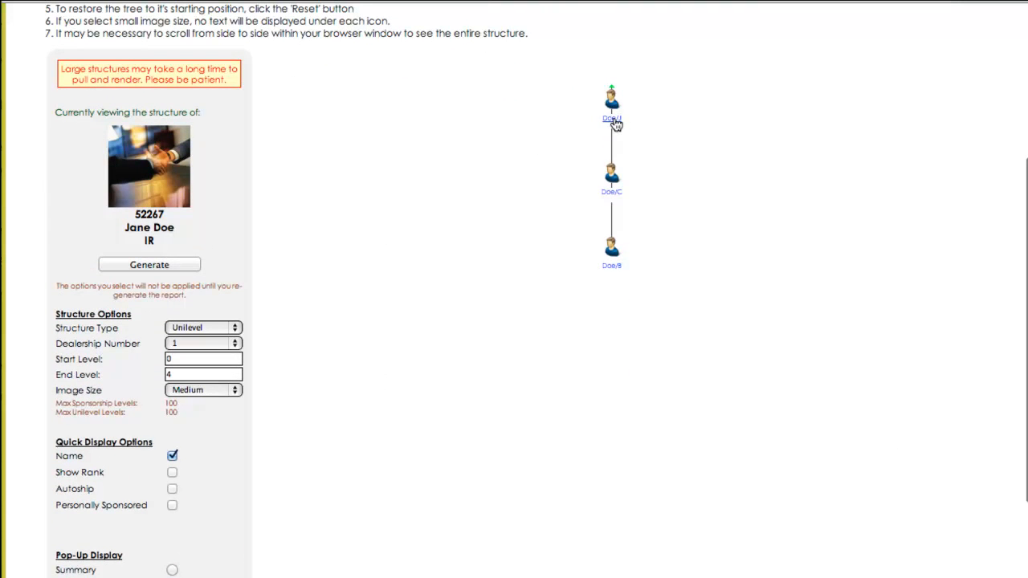
{"action": "left_click", "coordinate": [614, 121]}
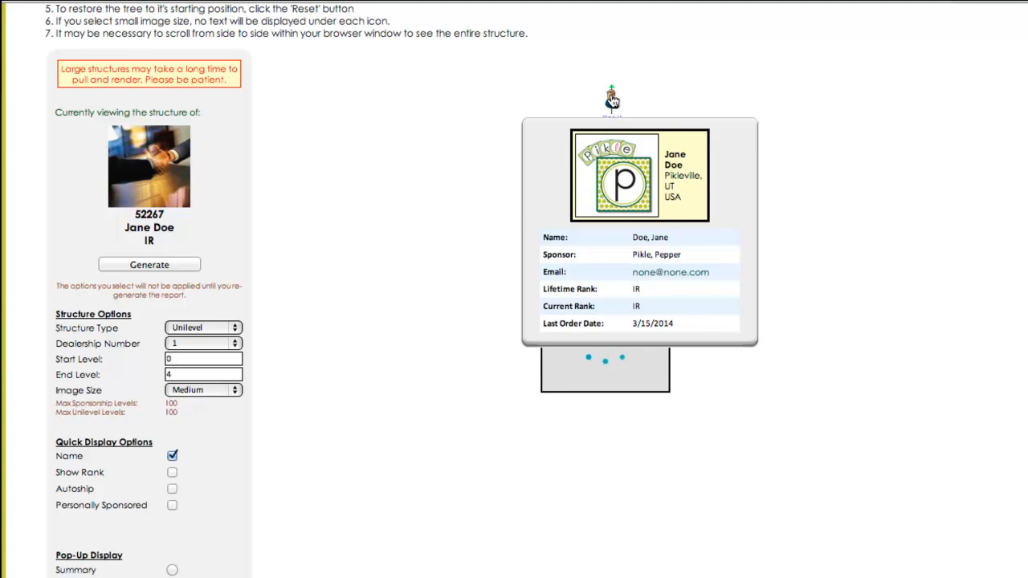
Move the tree display up to the parent of the current top member and look over the rebuilt structure.
{"action": "left_click", "coordinate": [611, 98]}
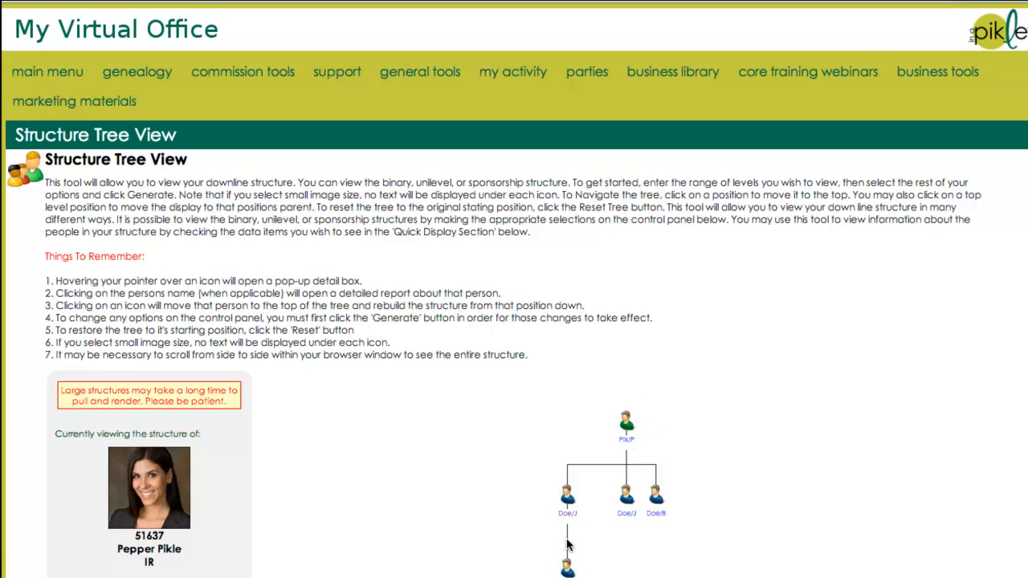
{"action": "mouse_move", "coordinate": [625, 493]}
{"action": "scroll", "coordinate": [502, 477], "scroll_direction": "down", "scroll_amount": 5}
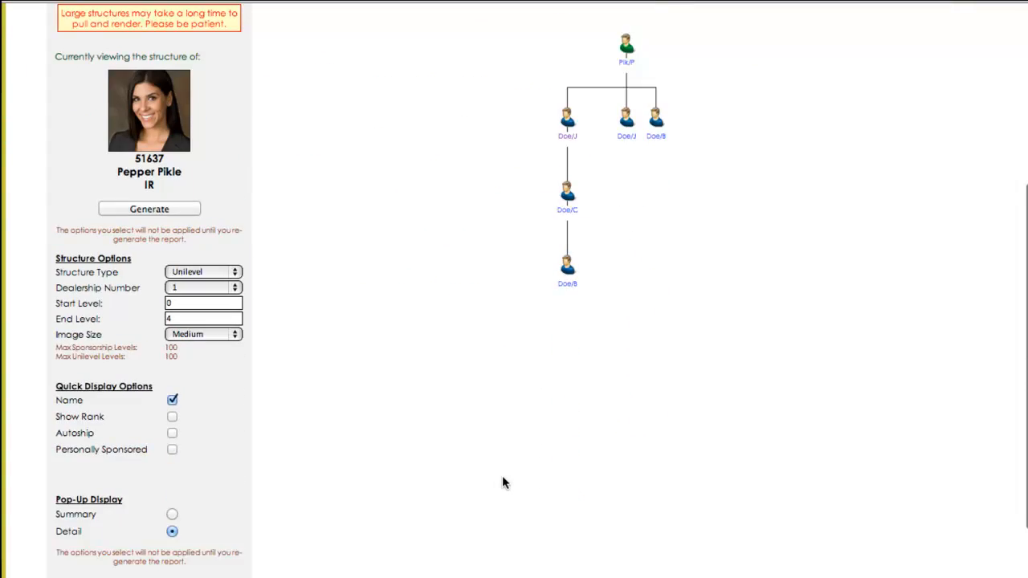
{"action": "scroll", "coordinate": [503, 477], "scroll_direction": "down", "scroll_amount": 4}
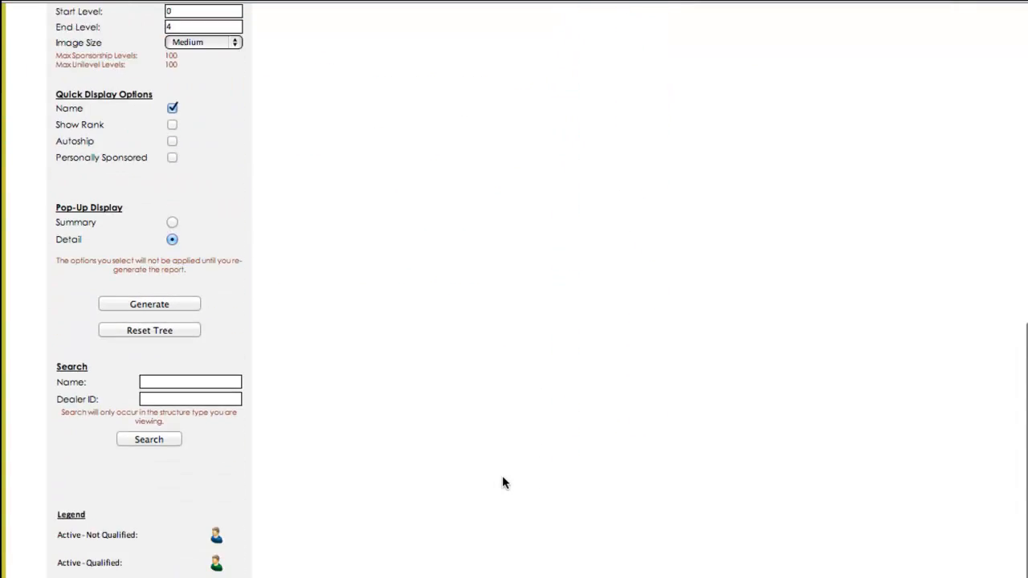
{"action": "scroll", "coordinate": [502, 482], "scroll_direction": "down", "scroll_amount": 2}
{"action": "scroll", "coordinate": [502, 482], "scroll_direction": "up", "scroll_amount": 10}
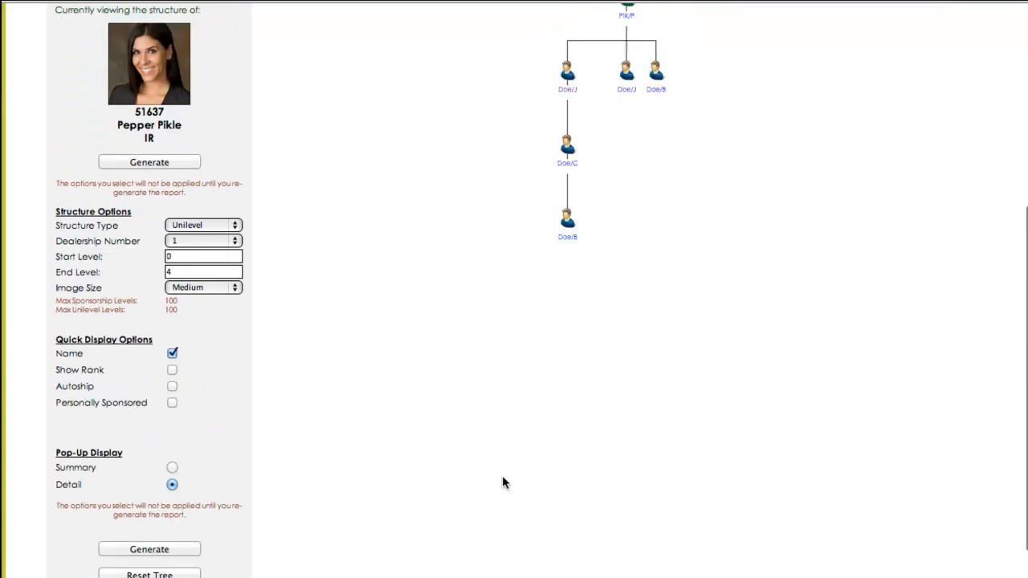
{"action": "mouse_move", "coordinate": [626, 28]}
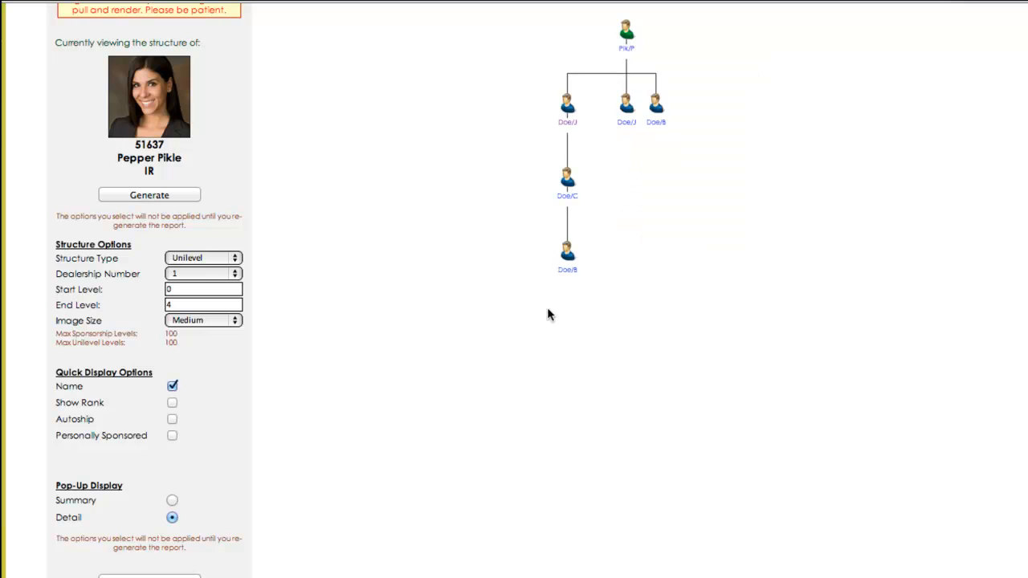
Examine the full structure tree along with its instructions, structure options, quick display options, pop-up setting and search fields.
{"action": "scroll", "coordinate": [548, 313], "scroll_direction": "down", "scroll_amount": 3}
{"action": "scroll", "coordinate": [548, 314], "scroll_direction": "up", "scroll_amount": 4}
{"action": "scroll", "coordinate": [549, 314], "scroll_direction": "down", "scroll_amount": 3}
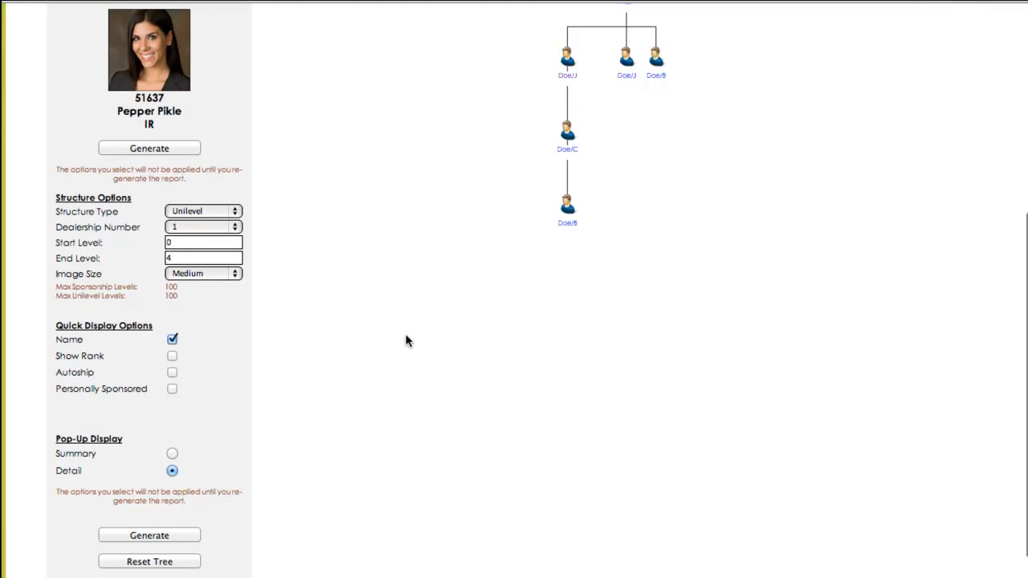
{"action": "scroll", "coordinate": [409, 342], "scroll_direction": "down", "scroll_amount": 1}
{"action": "scroll", "coordinate": [408, 342], "scroll_direction": "up", "scroll_amount": 2}
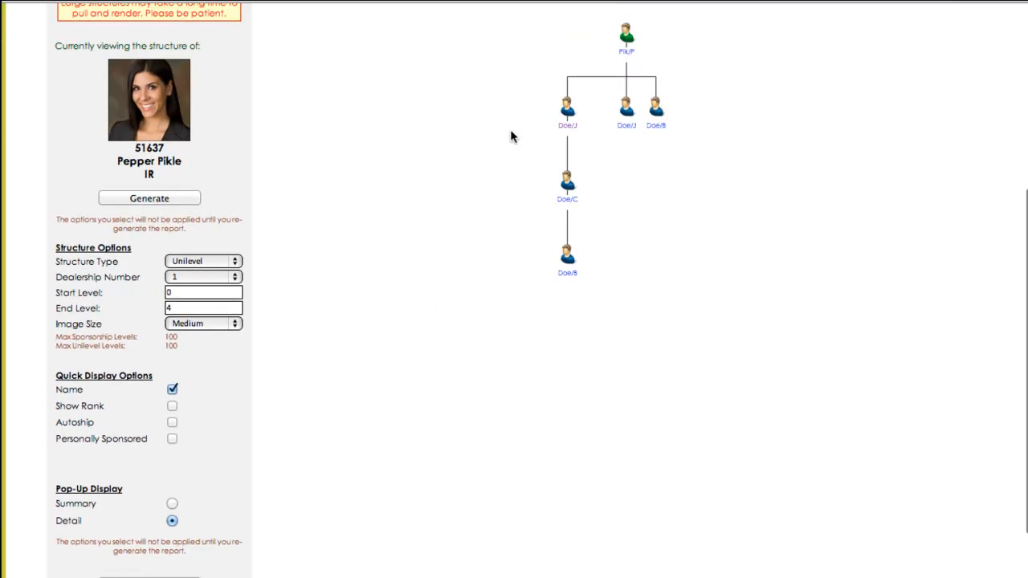
{"action": "scroll", "coordinate": [518, 388], "scroll_direction": "down", "scroll_amount": 10}
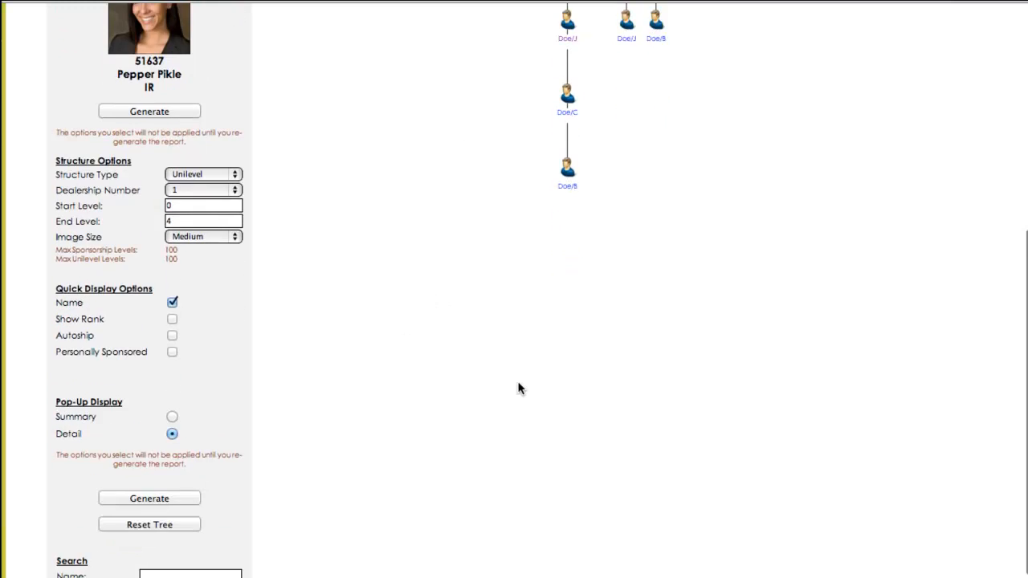
{"action": "scroll", "coordinate": [518, 388], "scroll_direction": "up", "scroll_amount": 4}
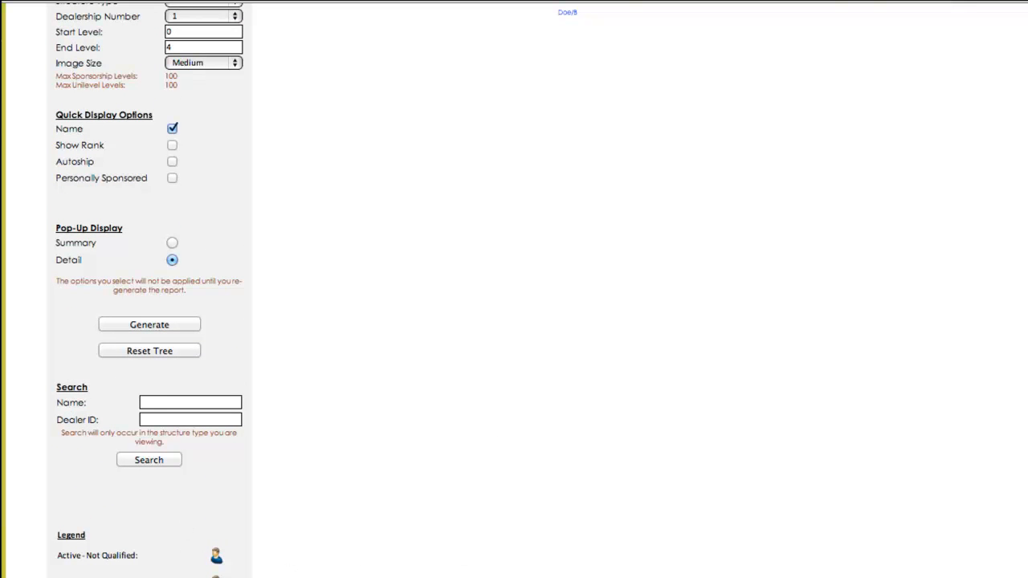
{"action": "scroll", "coordinate": [346, 562], "scroll_direction": "up", "scroll_amount": 3}
{"action": "scroll", "coordinate": [347, 562], "scroll_direction": "up", "scroll_amount": 7}
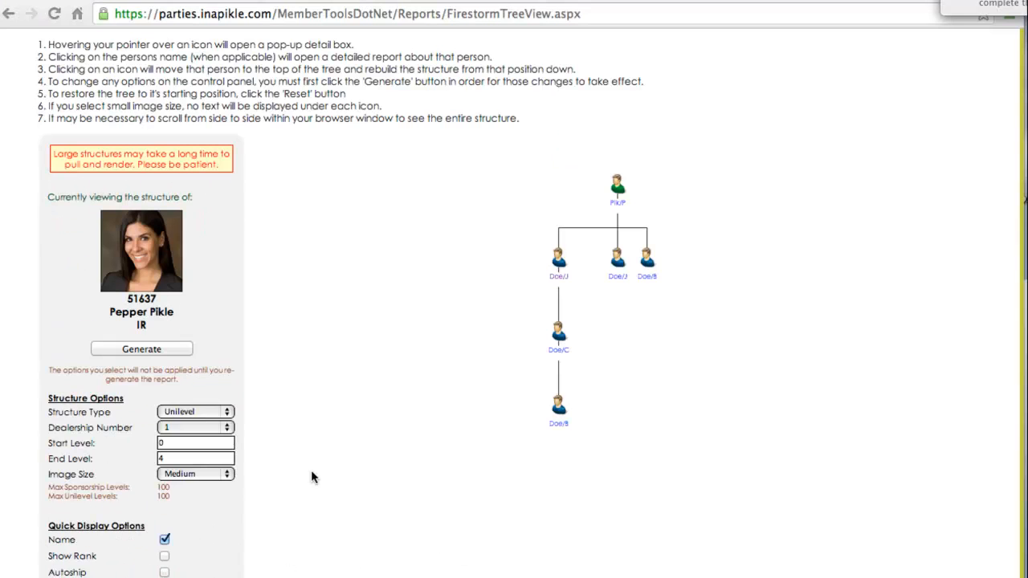
{"action": "scroll", "coordinate": [312, 472], "scroll_direction": "up", "scroll_amount": 3}
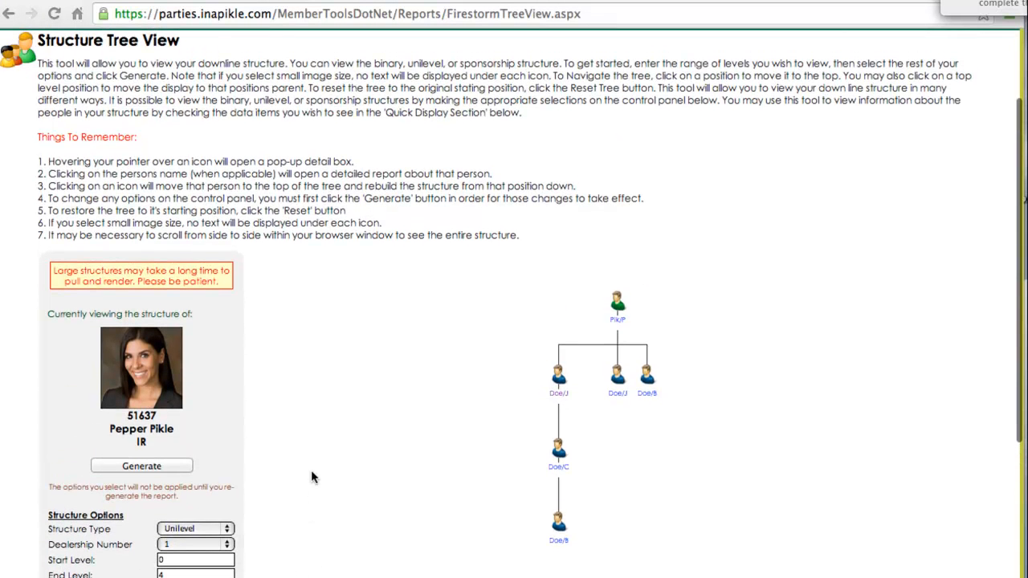
{"action": "scroll", "coordinate": [312, 476], "scroll_direction": "up", "scroll_amount": 1}
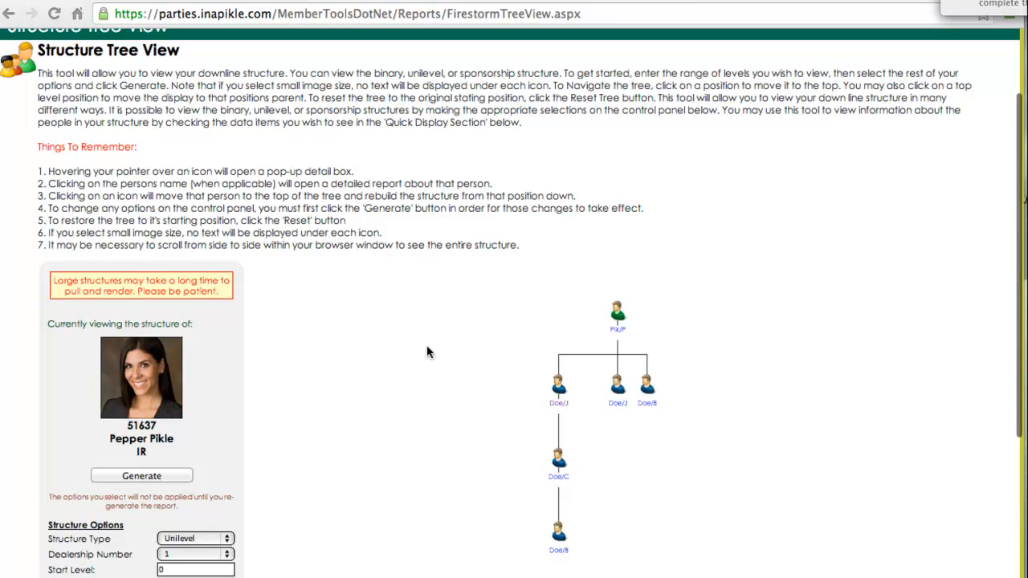
{"action": "scroll", "coordinate": [427, 350], "scroll_direction": "down", "scroll_amount": 3}
{"action": "scroll", "coordinate": [426, 351], "scroll_direction": "down", "scroll_amount": 3}
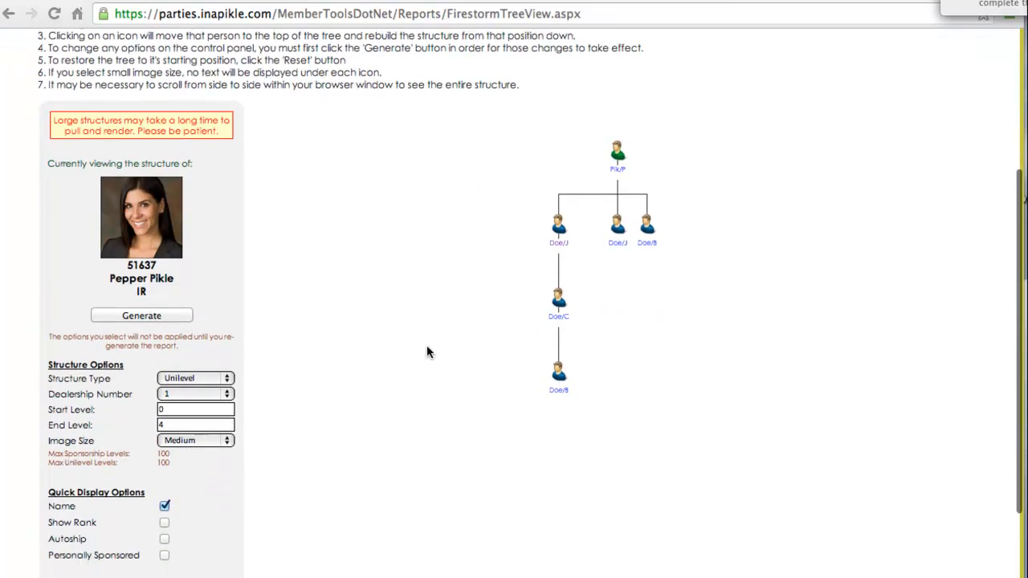
{"action": "scroll", "coordinate": [426, 351], "scroll_direction": "down", "scroll_amount": 3}
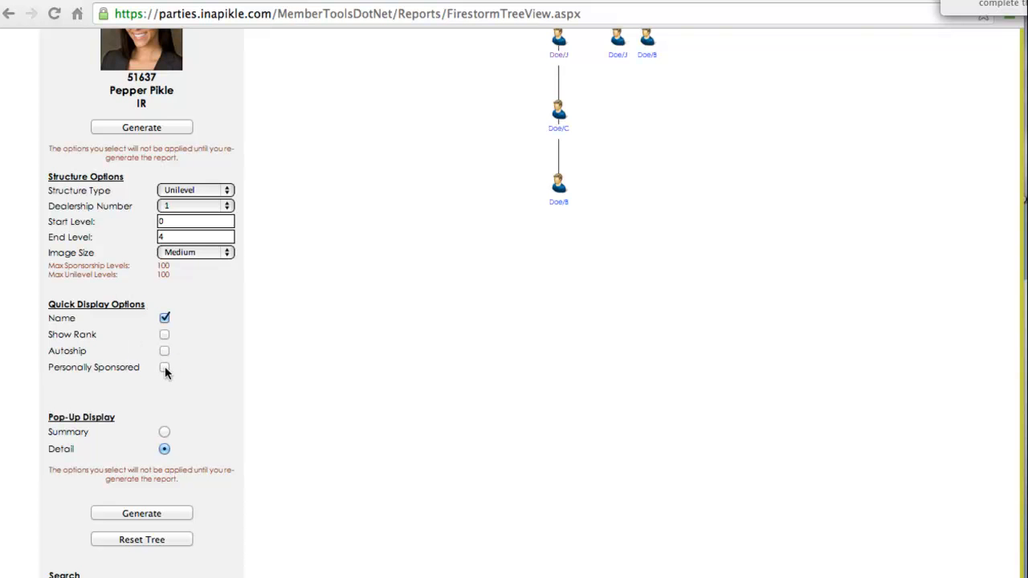
{"action": "scroll", "coordinate": [330, 420], "scroll_direction": "down", "scroll_amount": 5}
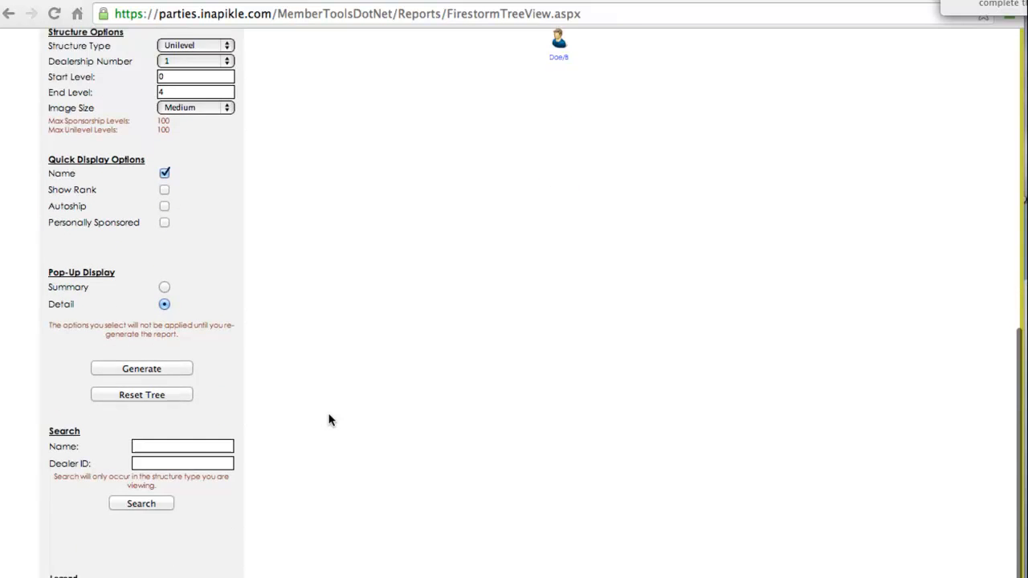
{"action": "scroll", "coordinate": [329, 420], "scroll_direction": "up", "scroll_amount": 10}
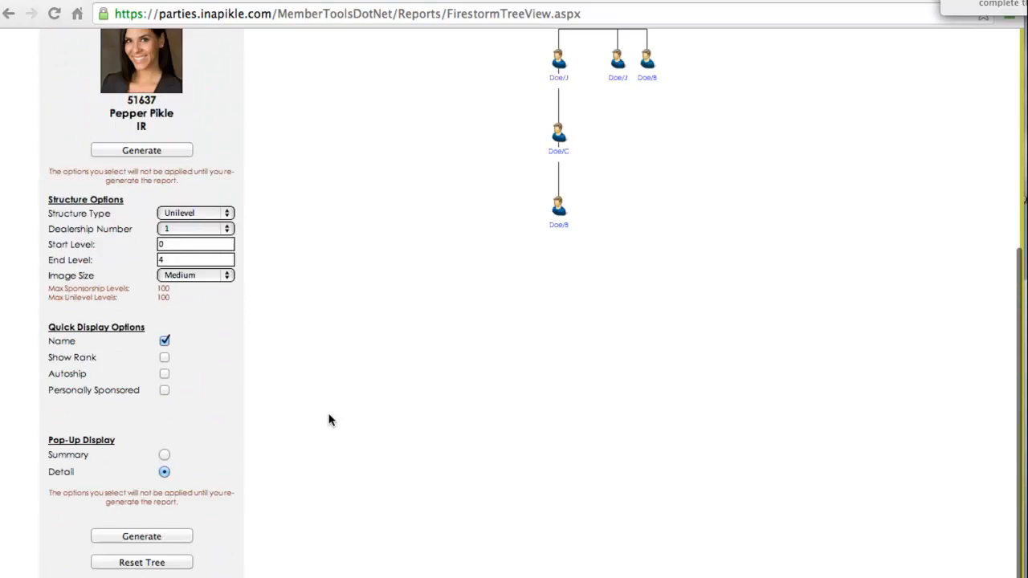
{"action": "scroll", "coordinate": [329, 420], "scroll_direction": "up", "scroll_amount": 7}
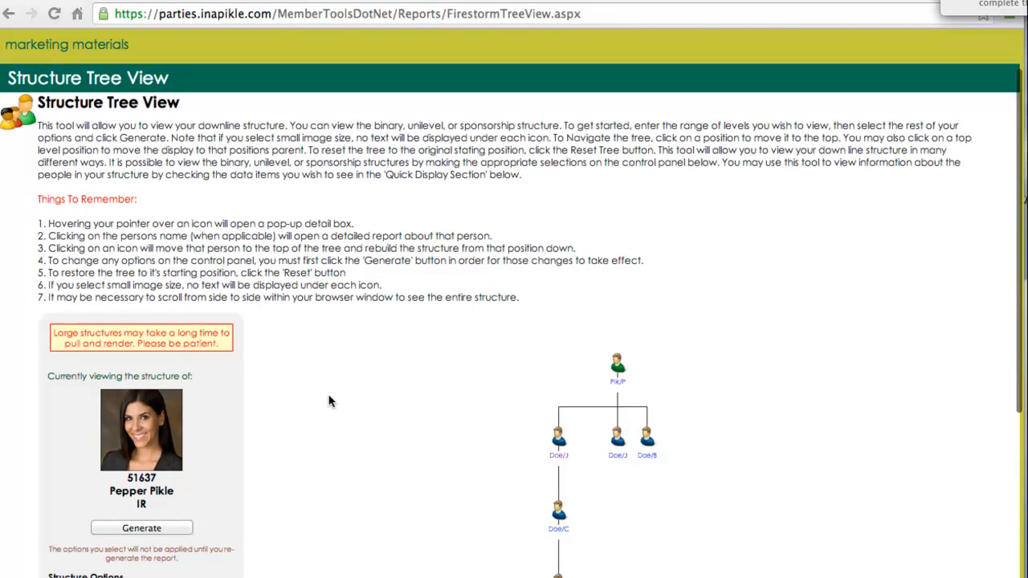
{"action": "scroll", "coordinate": [329, 414], "scroll_direction": "up", "scroll_amount": 1}
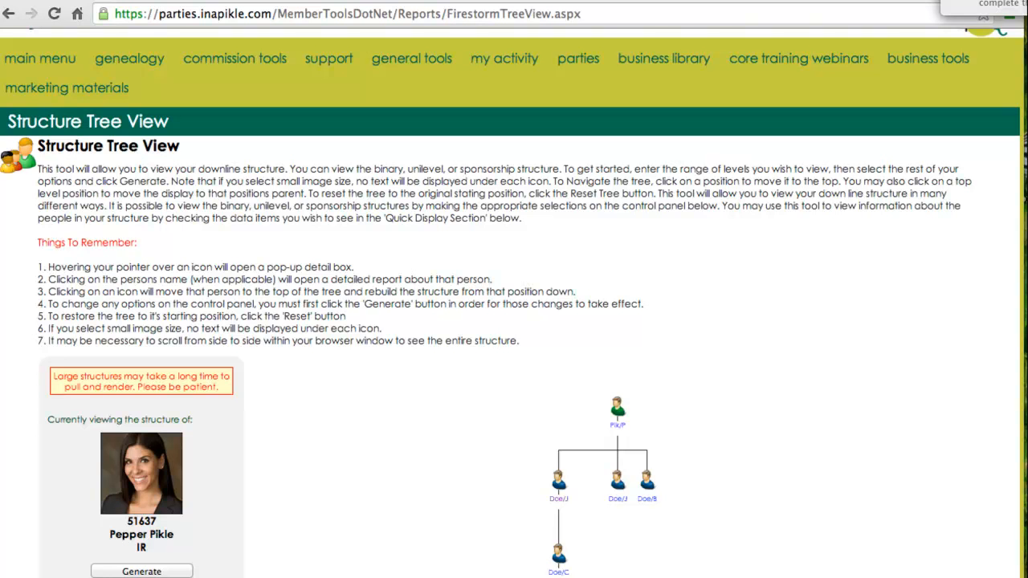
{"action": "scroll", "coordinate": [514, 302], "scroll_direction": "down", "scroll_amount": 3}
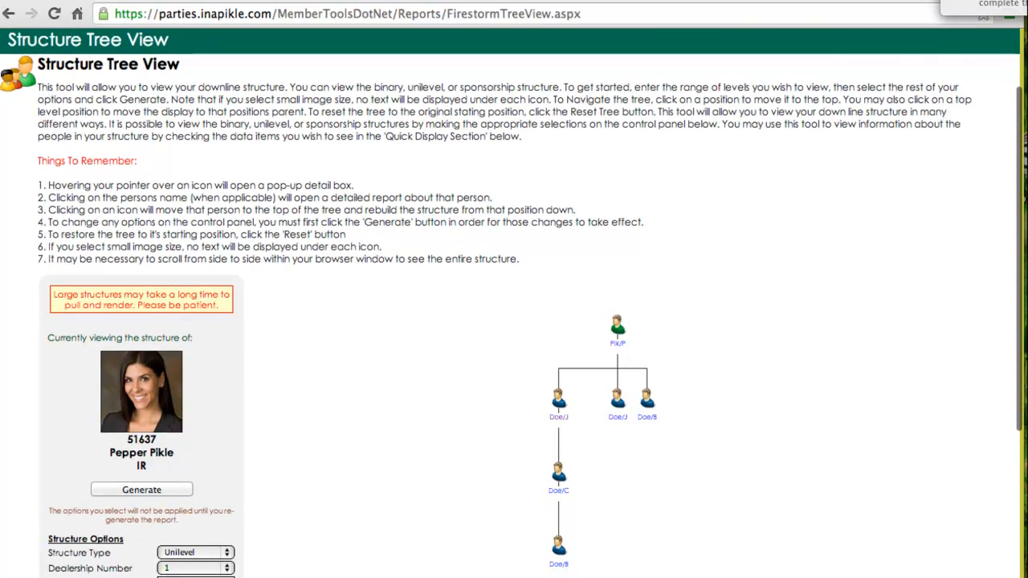
Open the My Customers report from the genealogy tools and examine the available Sort By criteria without changing the sorting.
{"action": "scroll", "coordinate": [514, 303], "scroll_direction": "up", "scroll_amount": 4}
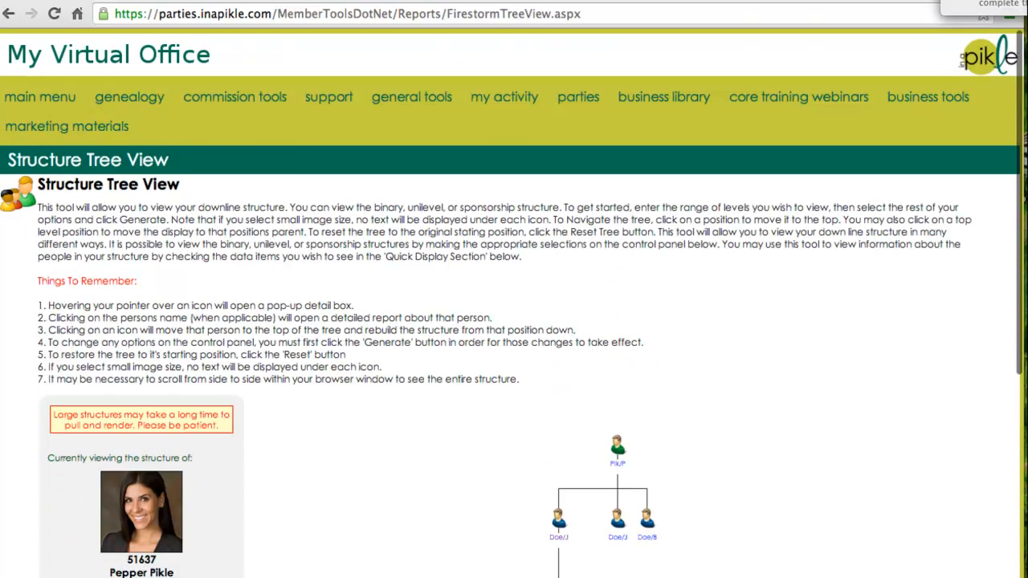
{"action": "mouse_move", "coordinate": [139, 96]}
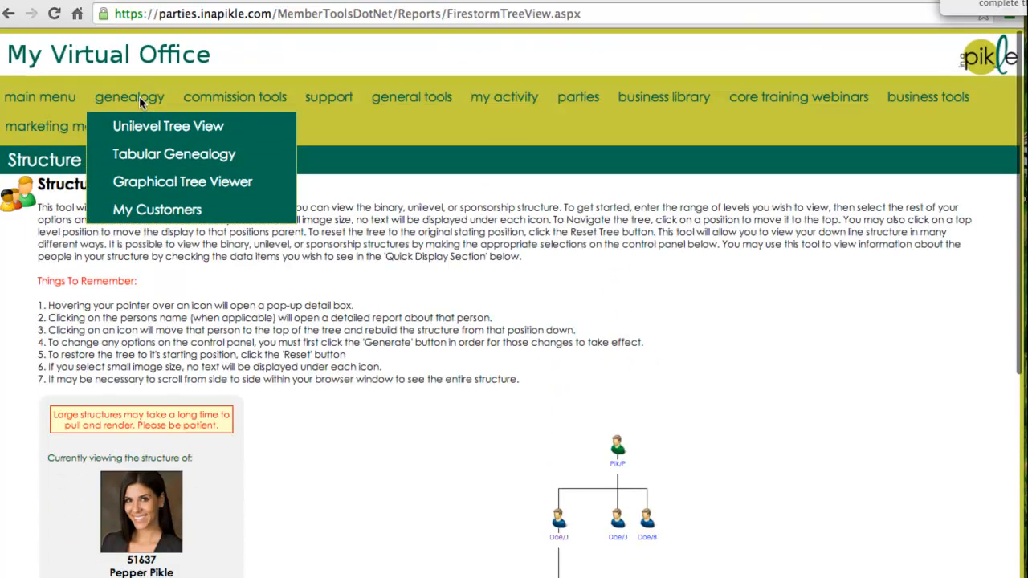
{"action": "left_click", "coordinate": [160, 212]}
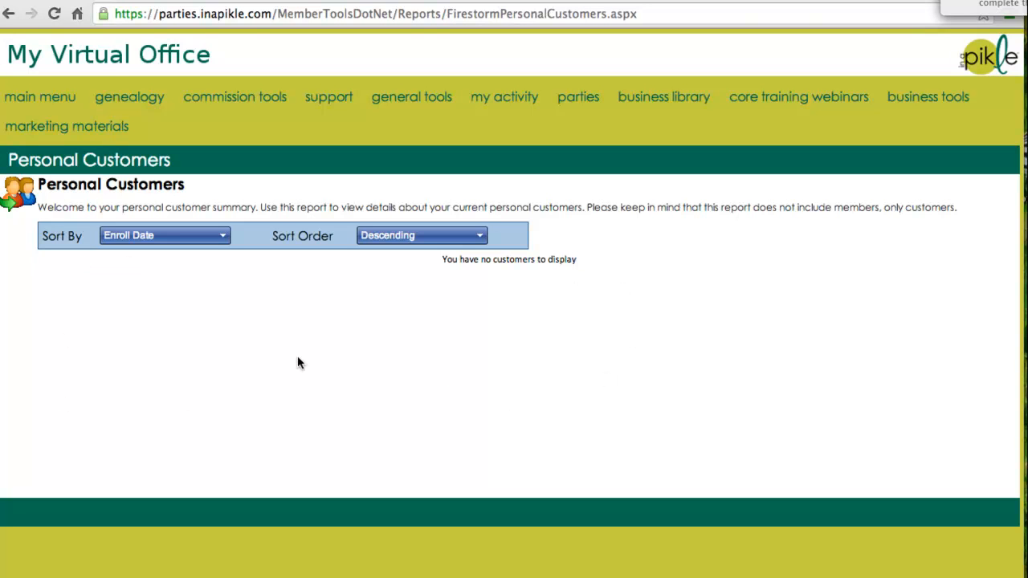
{"action": "left_click", "coordinate": [224, 237]}
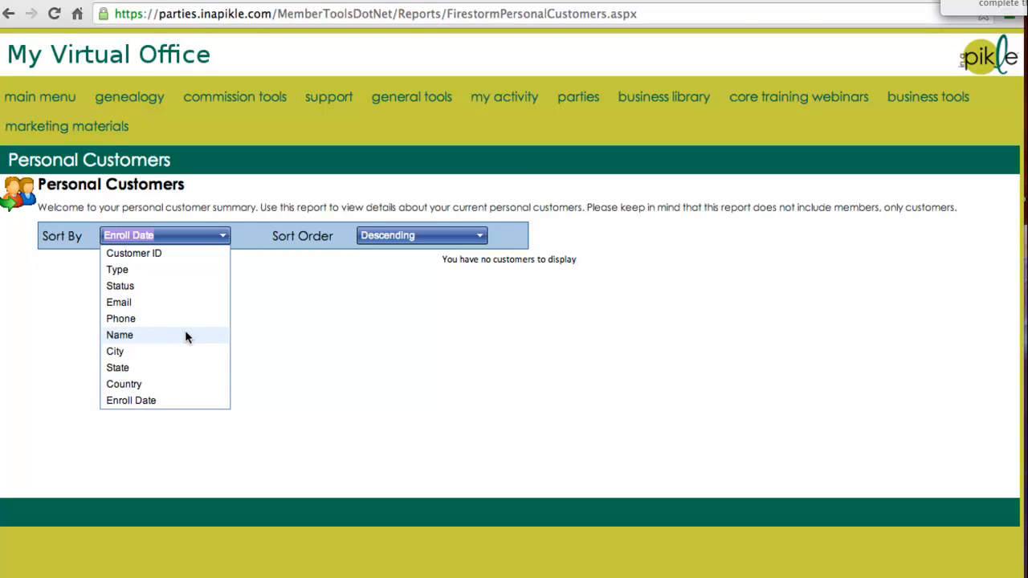
{"action": "scroll", "coordinate": [208, 272], "scroll_direction": "down", "scroll_amount": 1}
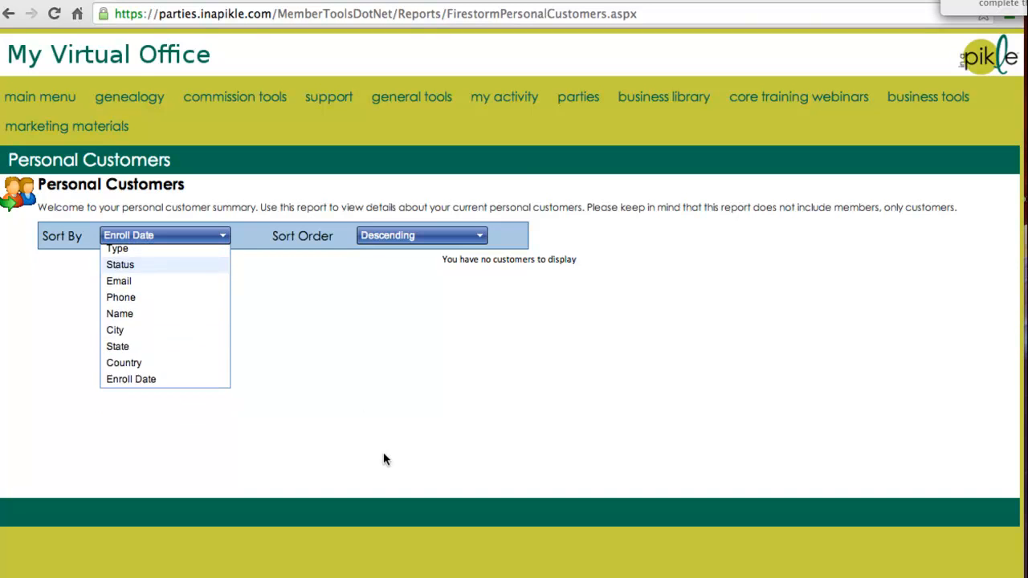
{"action": "left_click", "coordinate": [383, 453]}
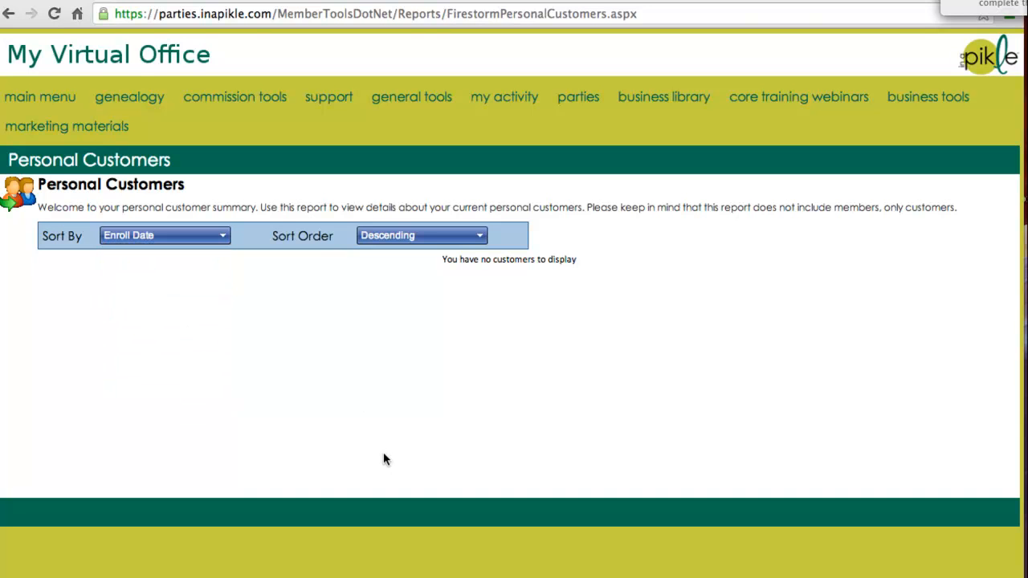